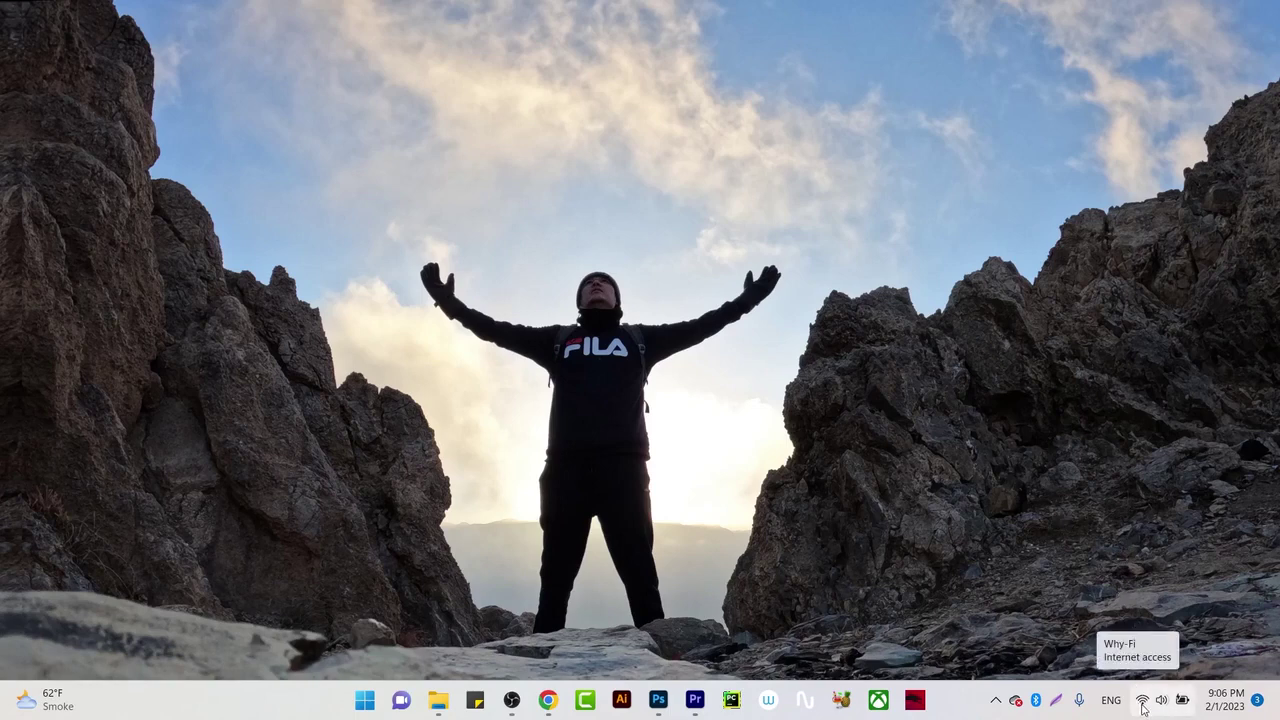
Open the properties of the connected Why-Fi network and find its IPv4 address and IP assignment.
click(1143, 701)
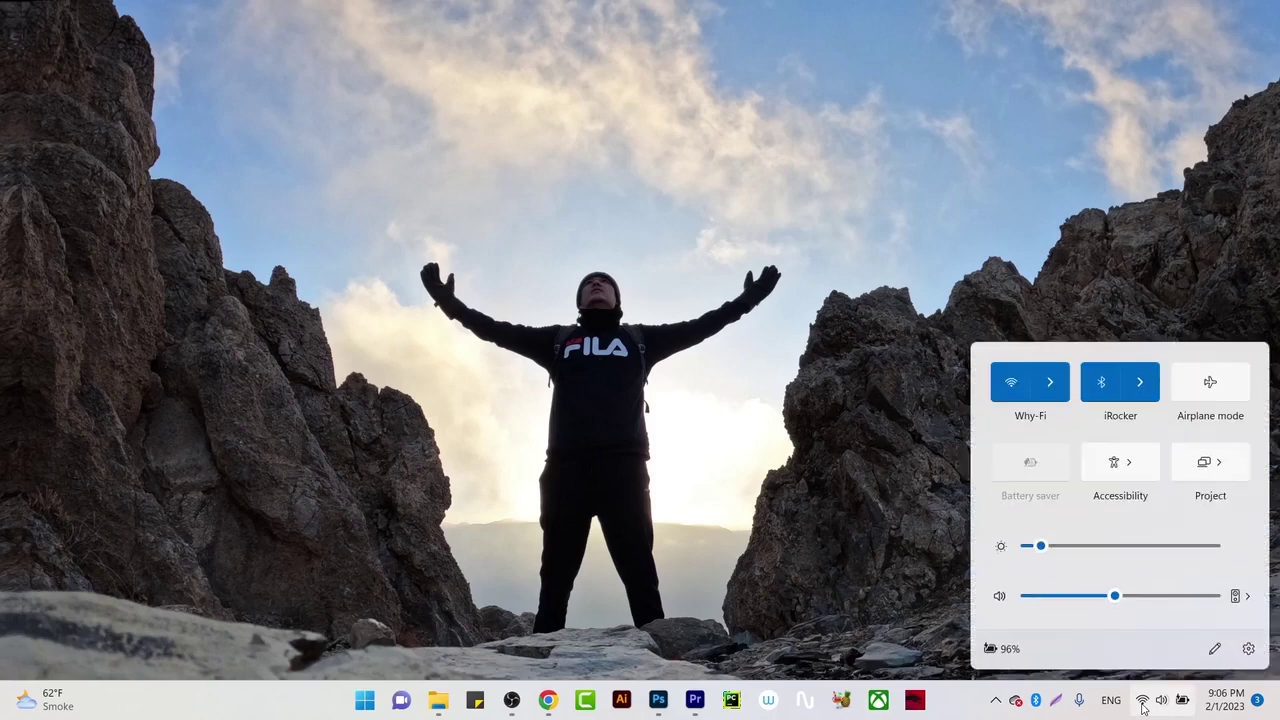
click(1050, 382)
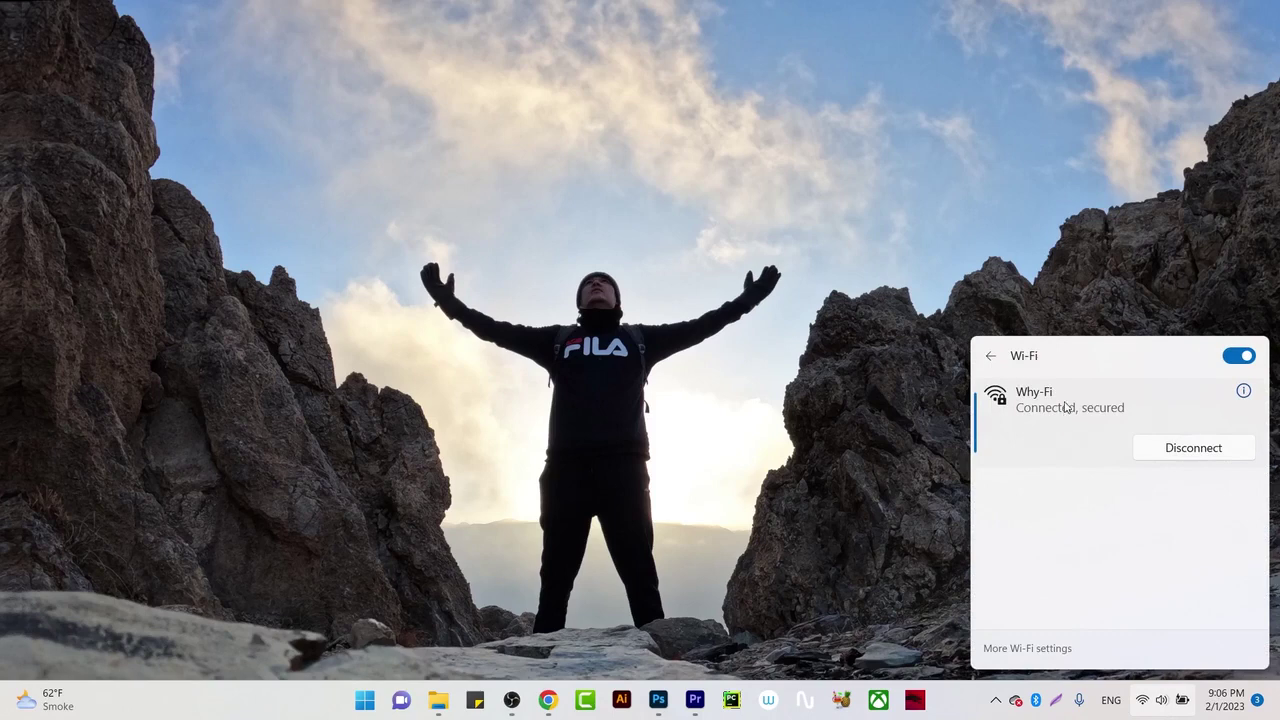
right_click(1066, 411)
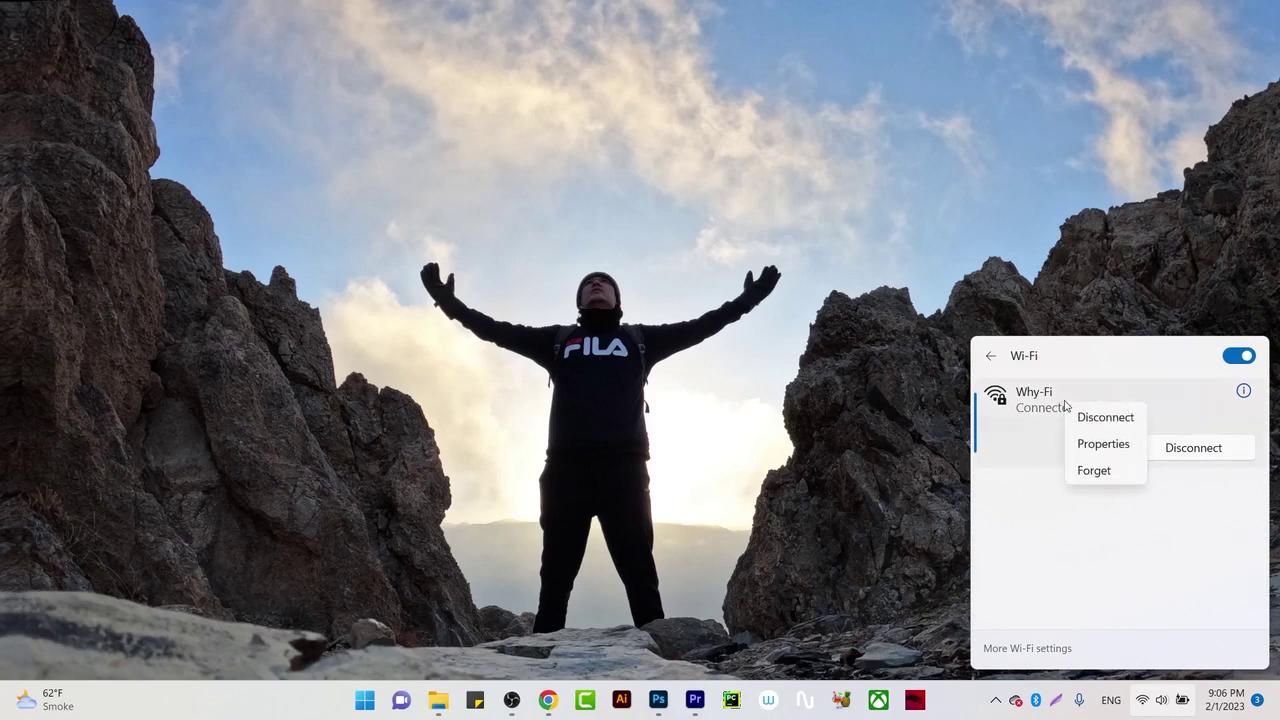
click(1100, 446)
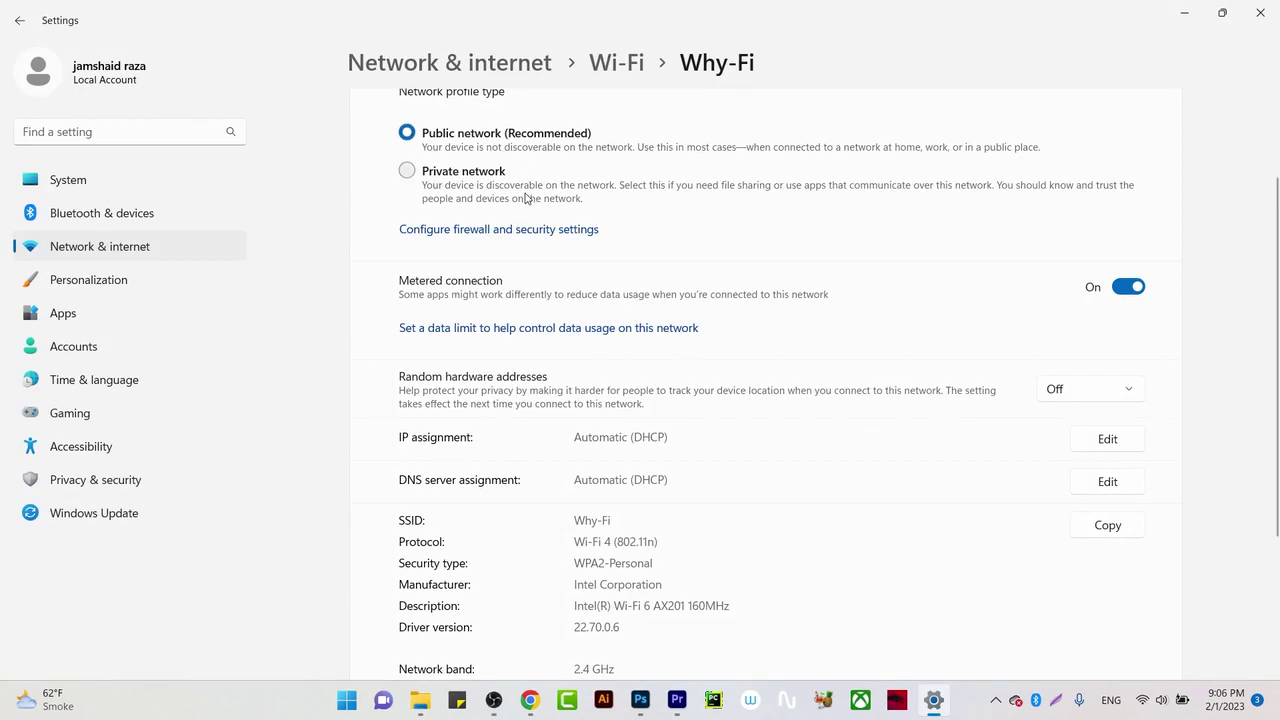
scroll(528, 205, down, 3)
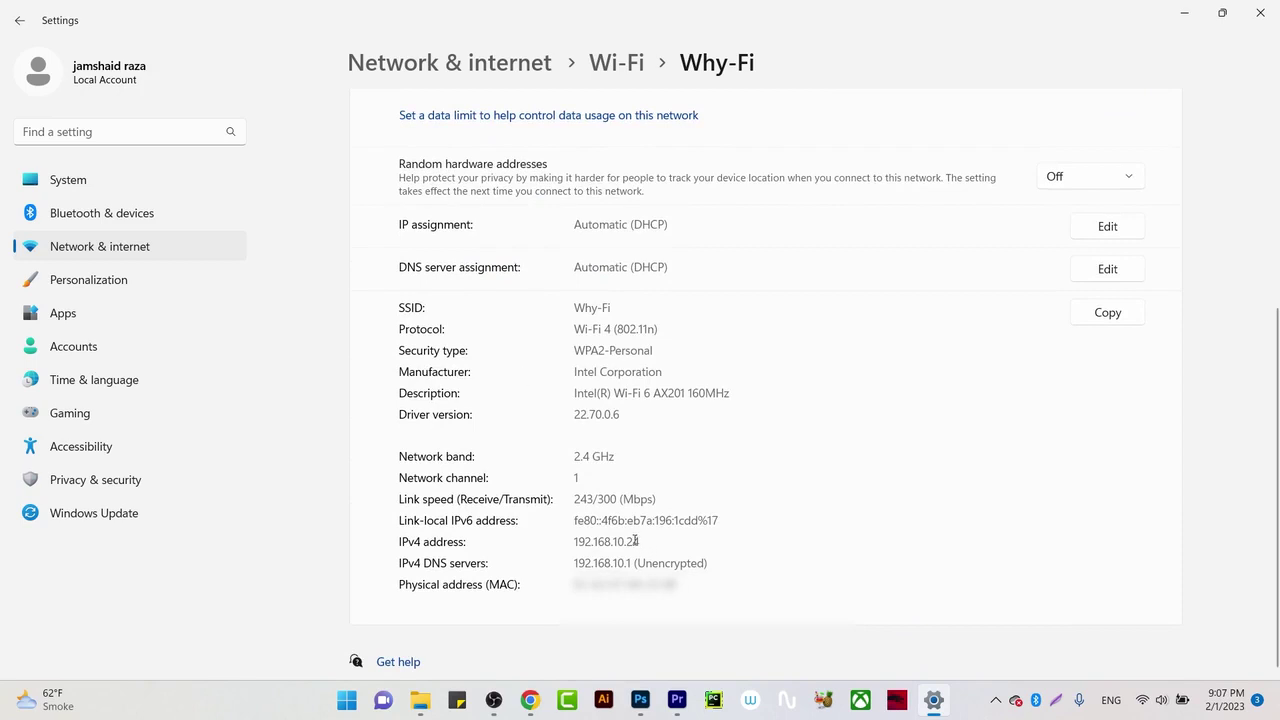
drag(644, 539, 624, 541)
click(412, 230)
click(1105, 228)
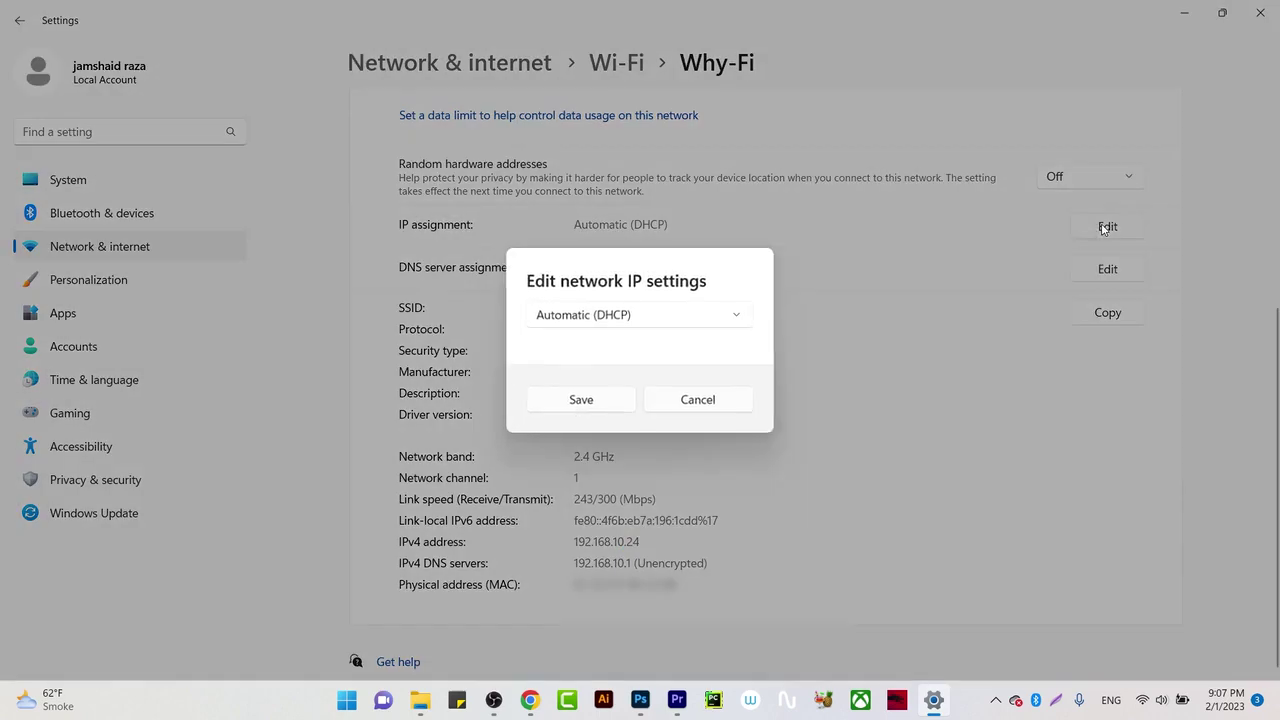
click(677, 316)
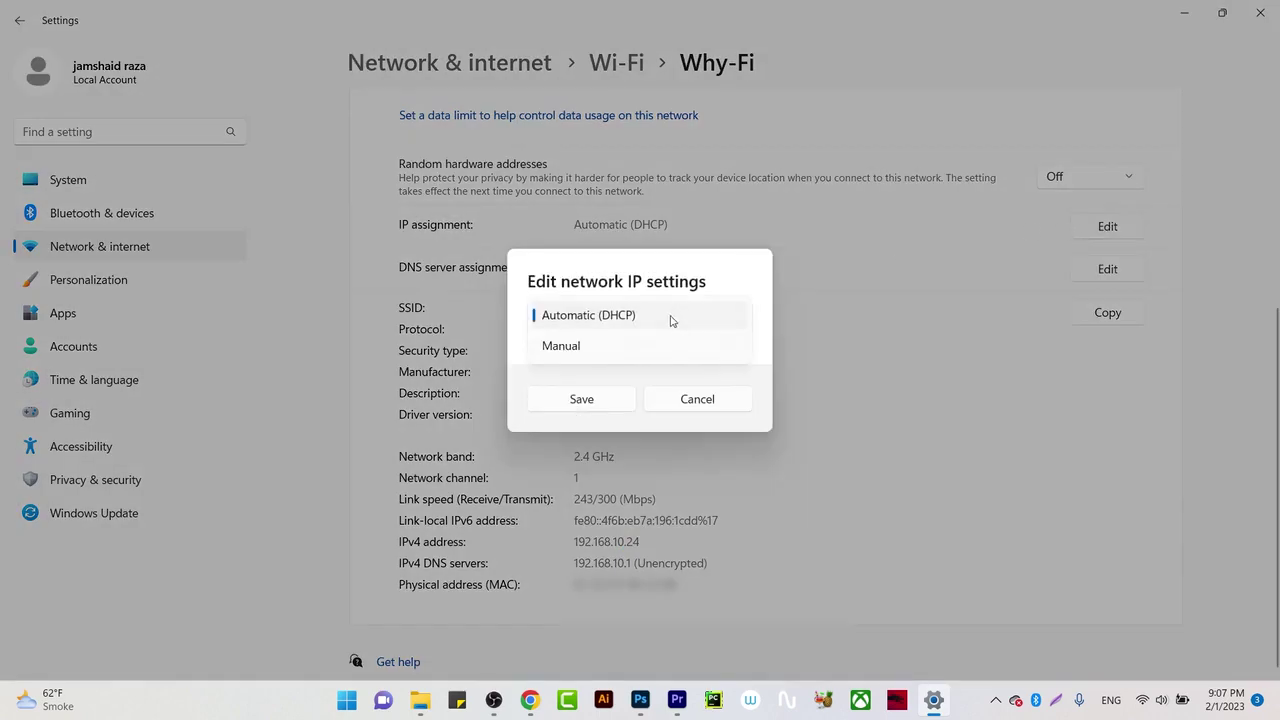
click(572, 347)
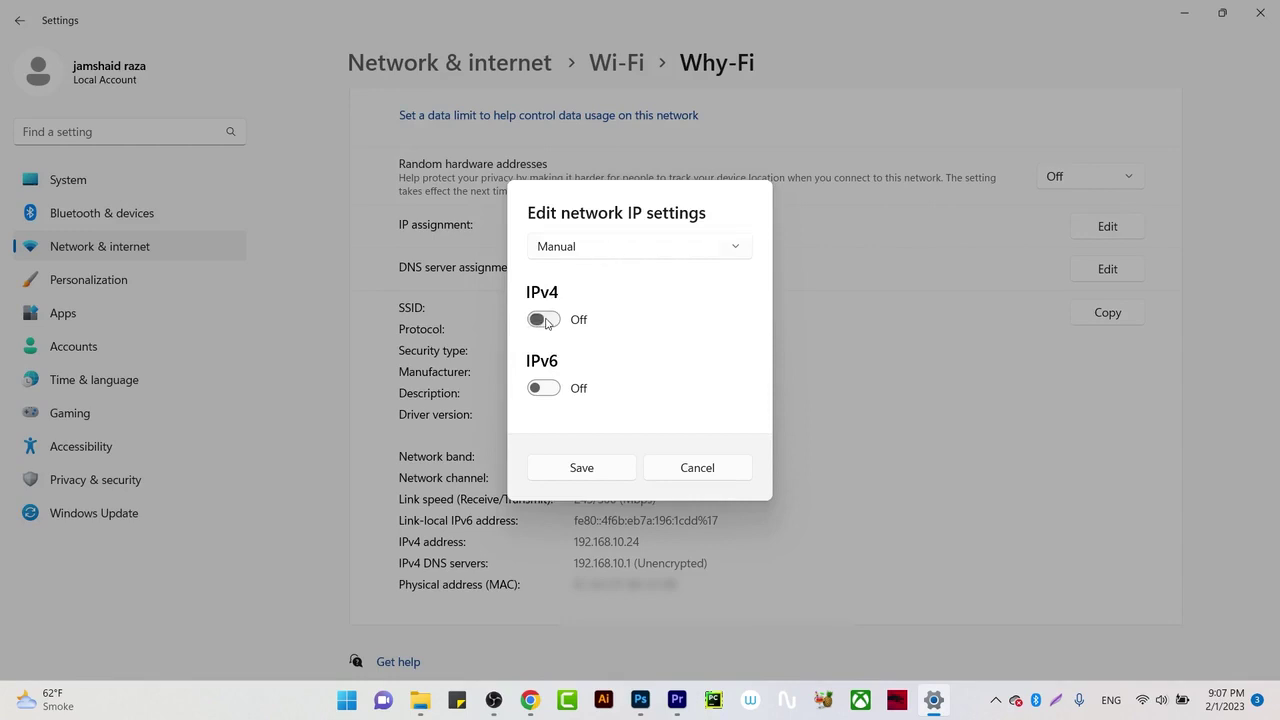
click(544, 319)
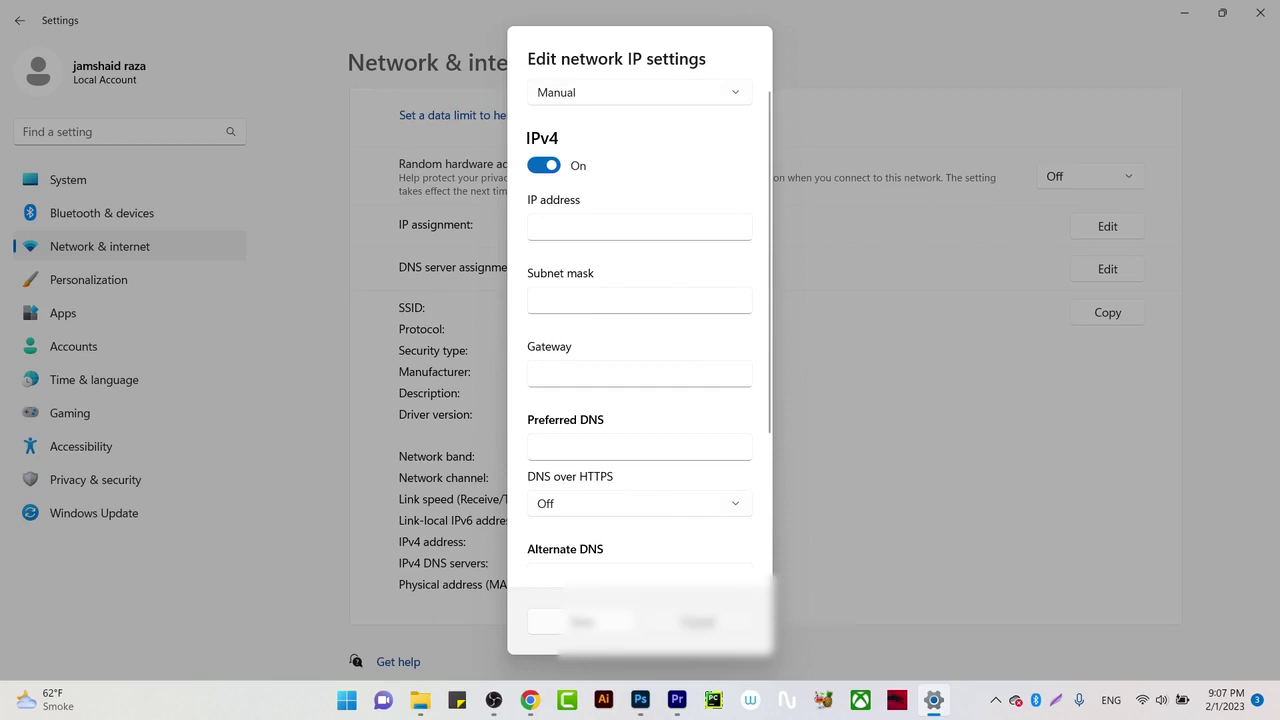
key(Escape)
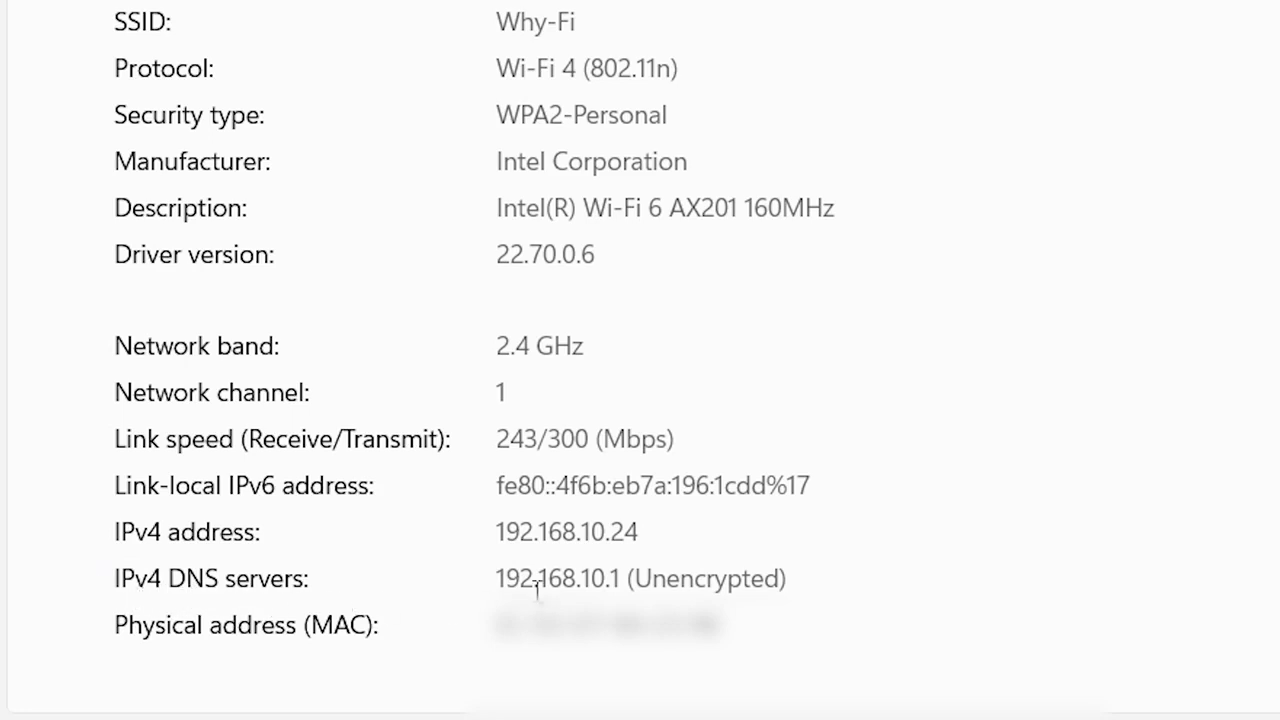
Copy the IPv4 DNS server address 192.168.10.1 from the network's details.
drag(621, 580, 496, 580)
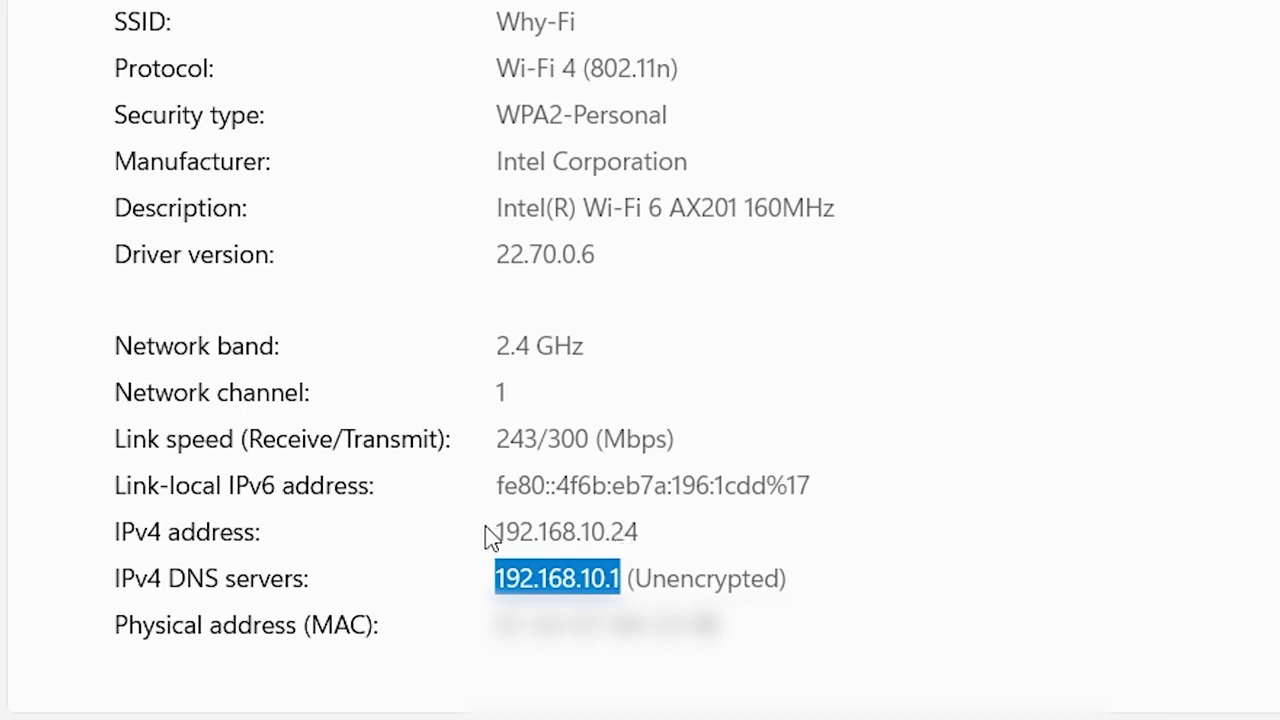
click(636, 532)
double_click(636, 532)
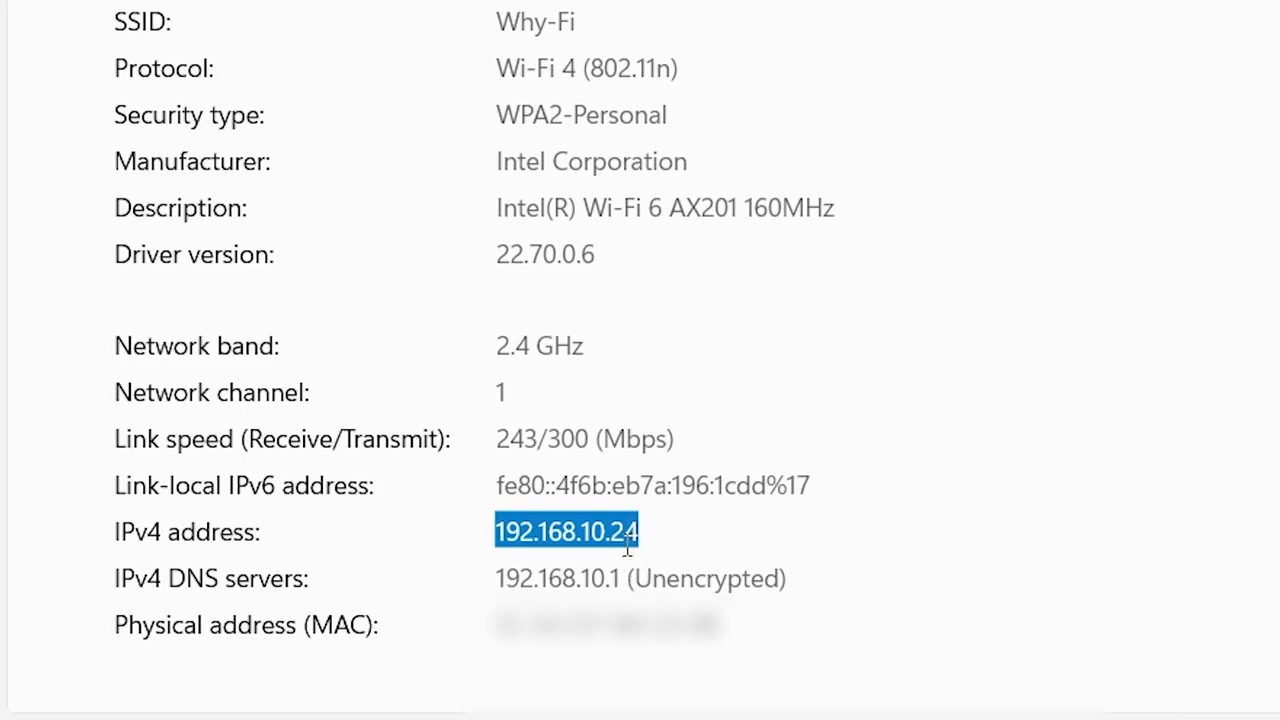
drag(612, 578, 490, 576)
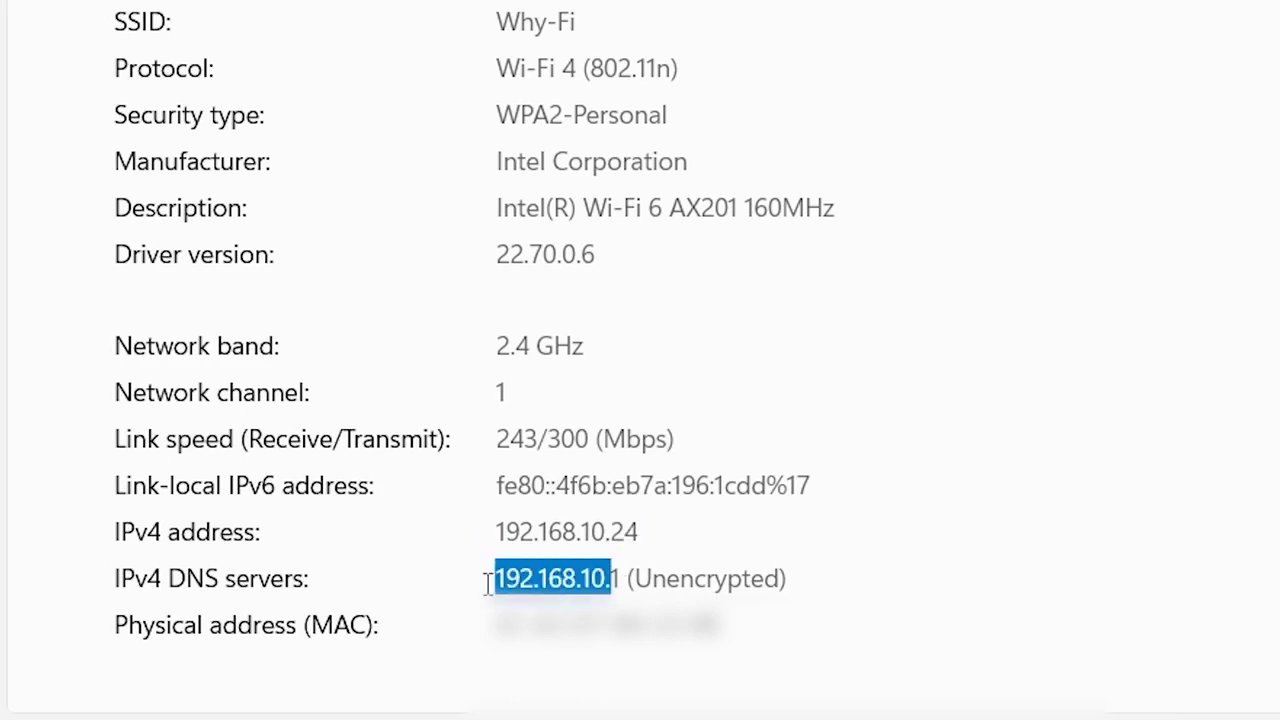
drag(630, 580, 494, 578)
key(ctrl+c)
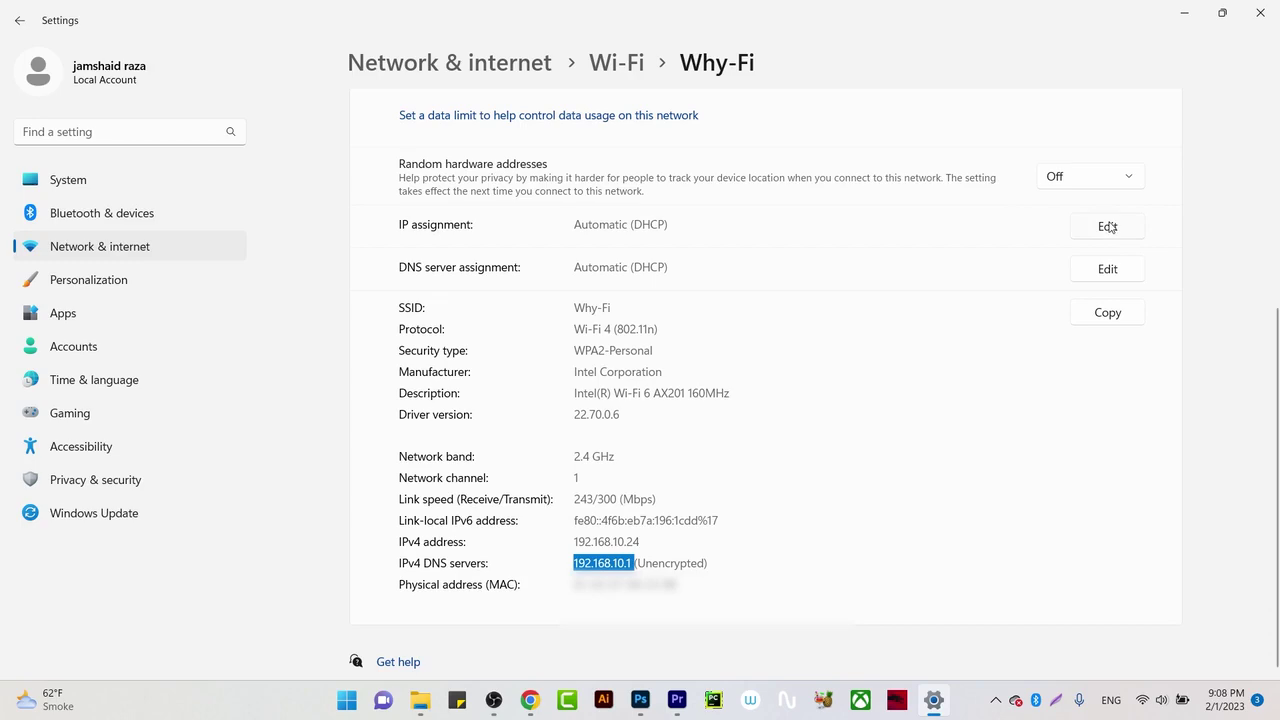
Edit the network's IP assignment, switching it to Manual and turning IPv4 on.
click(1107, 226)
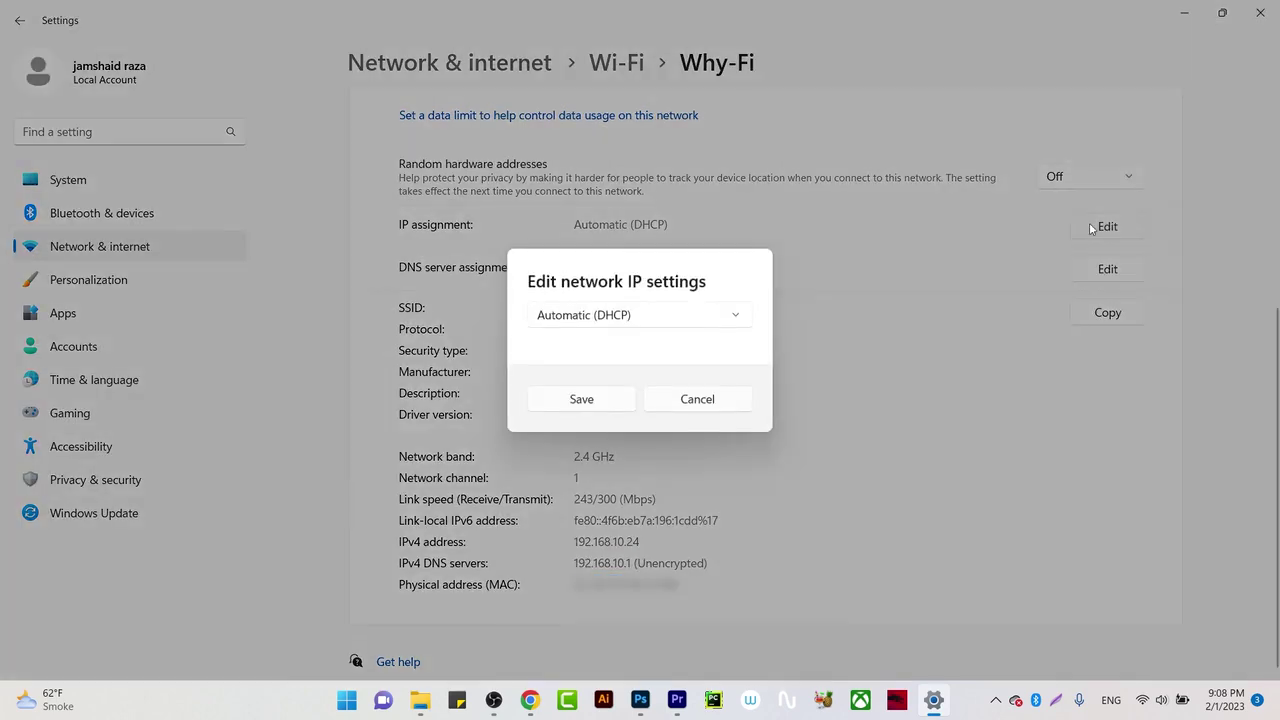
click(624, 318)
click(580, 346)
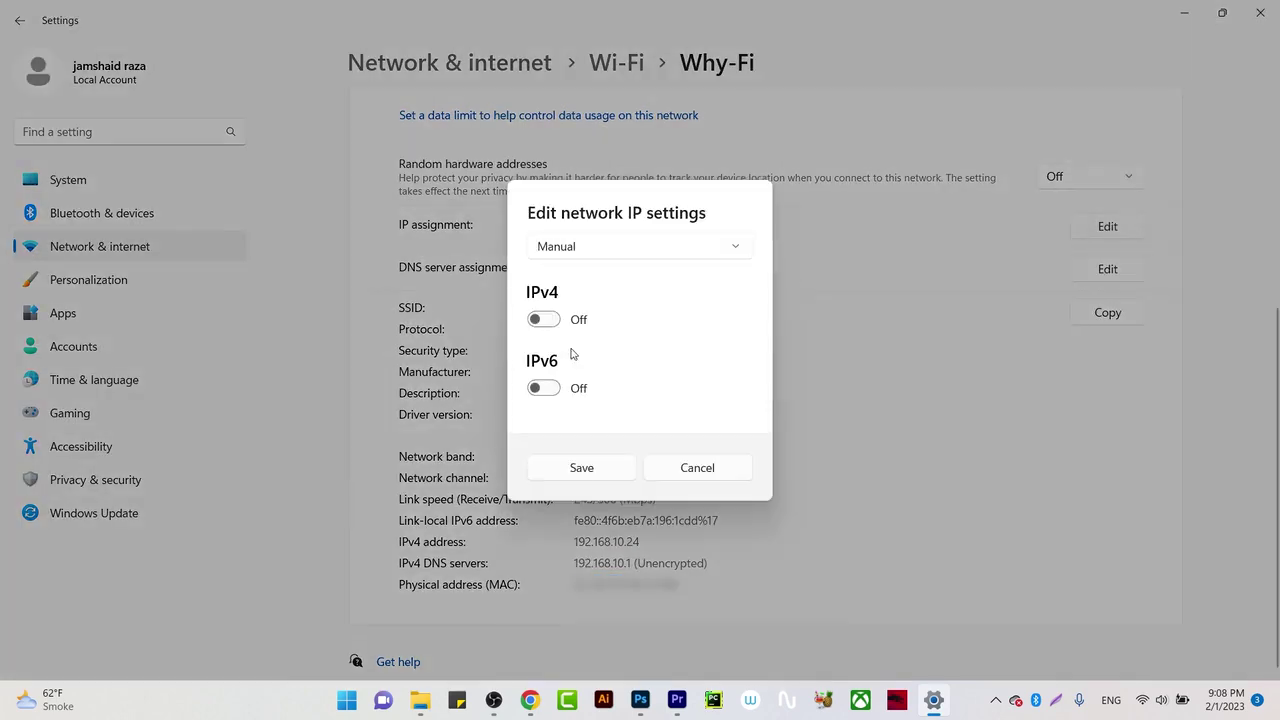
click(450, 281)
scroll(466, 294, down, 3)
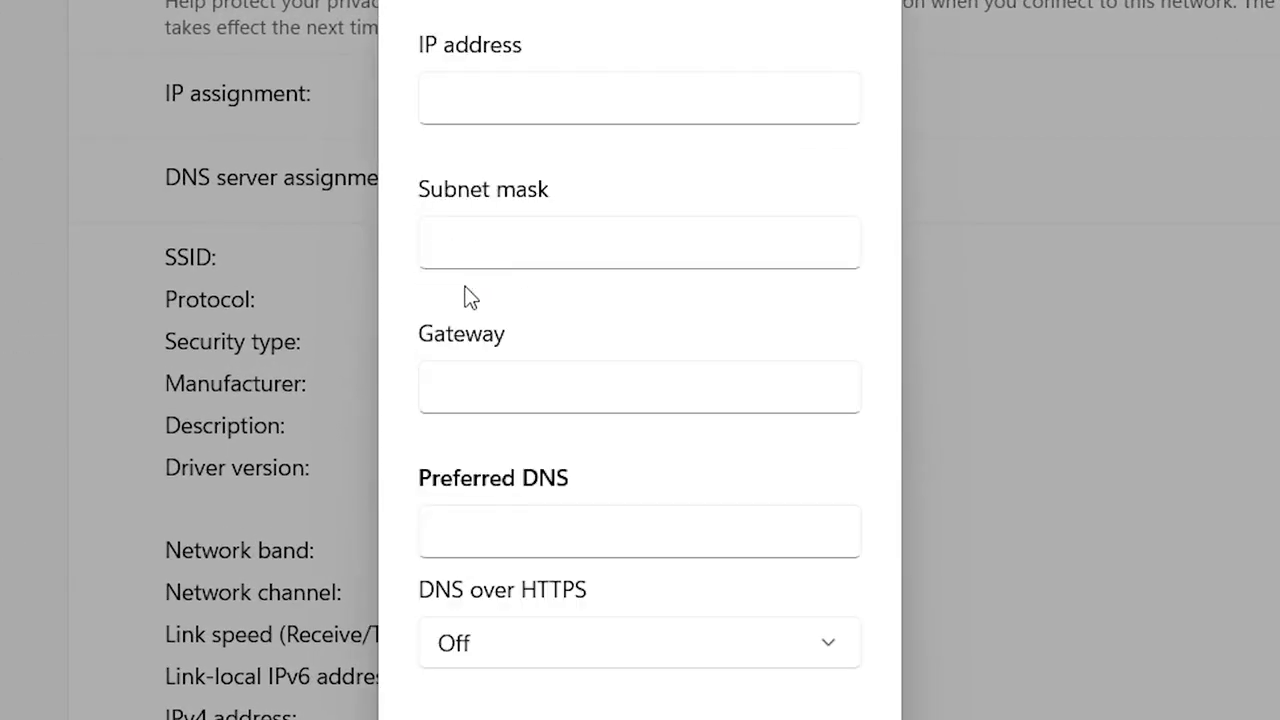
Set the IPv4 address to 192.168.10.100, based on the copied DNS server address.
click(515, 105)
text(192.168.10.1)
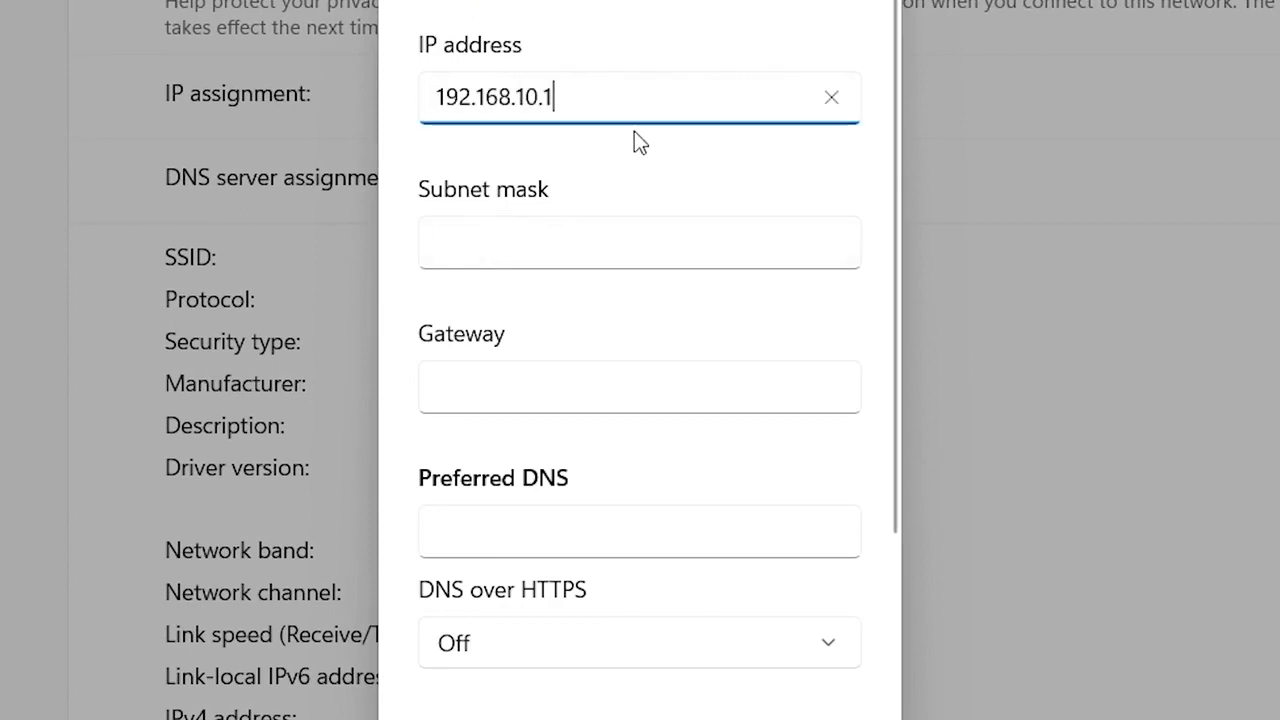
text(00)
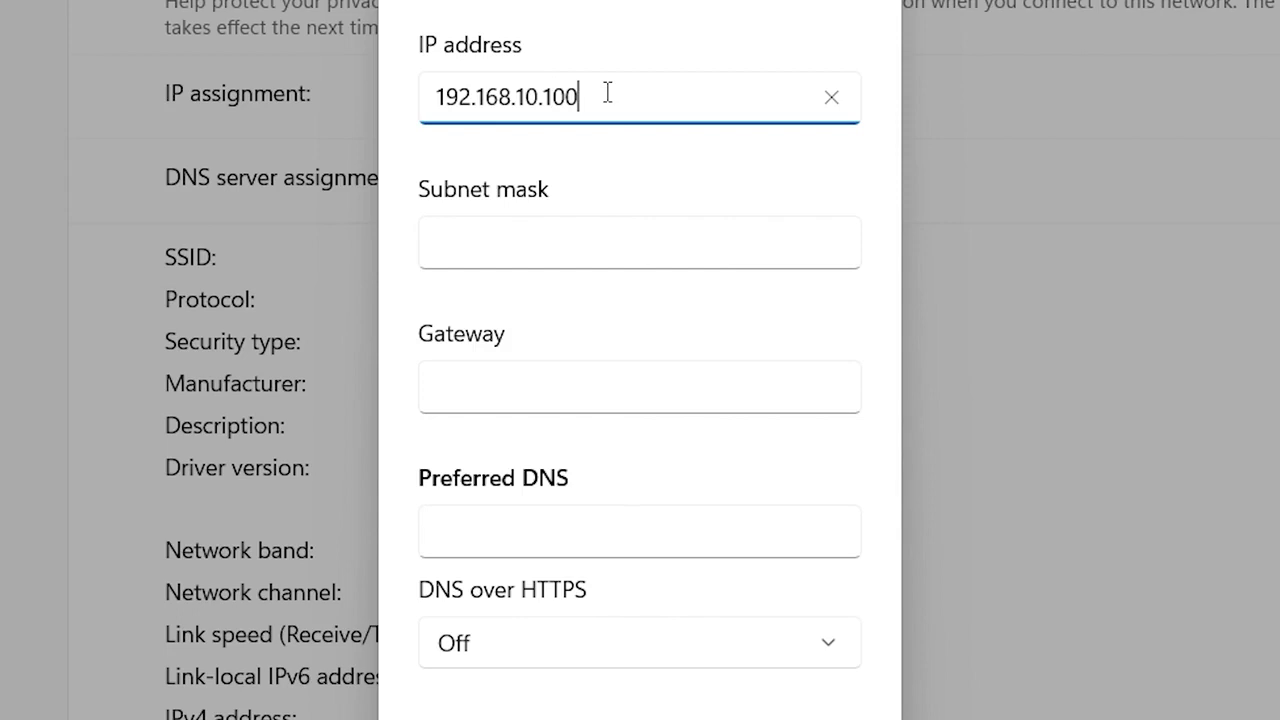
Clear the IP address and enter 192.168.10.100 again from the copied server address.
key(BackSpace)
key(BackSpace)
key(BackSpace)
text(255)
key(BackSpace)
key(BackSpace)
key(BackSpace)
text(1)
key(BackSpace)
key(BackSpace)
key(BackSpace)
key(BackSpace)
key(BackSpace)
key(BackSpace)
key(BackSpace)
key(BackSpace)
key(BackSpace)
key(BackSpace)
key(BackSpace)
key(BackSpace)
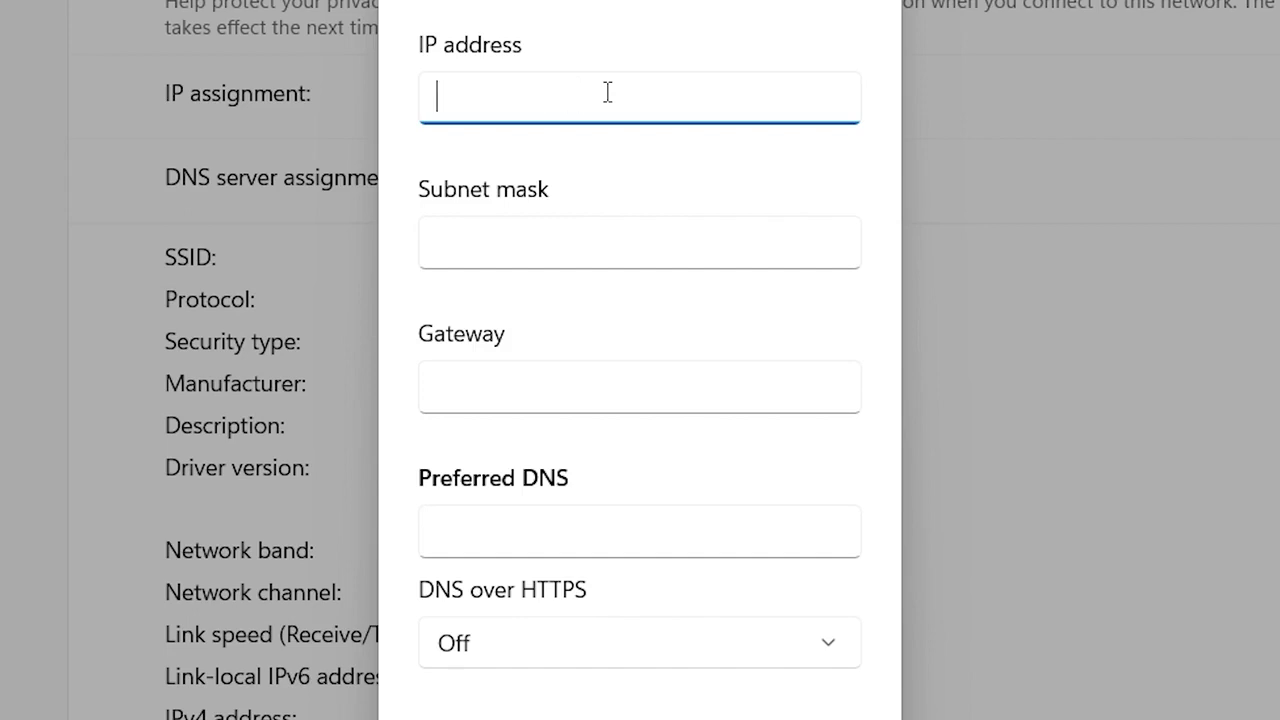
key(ctrl+v)
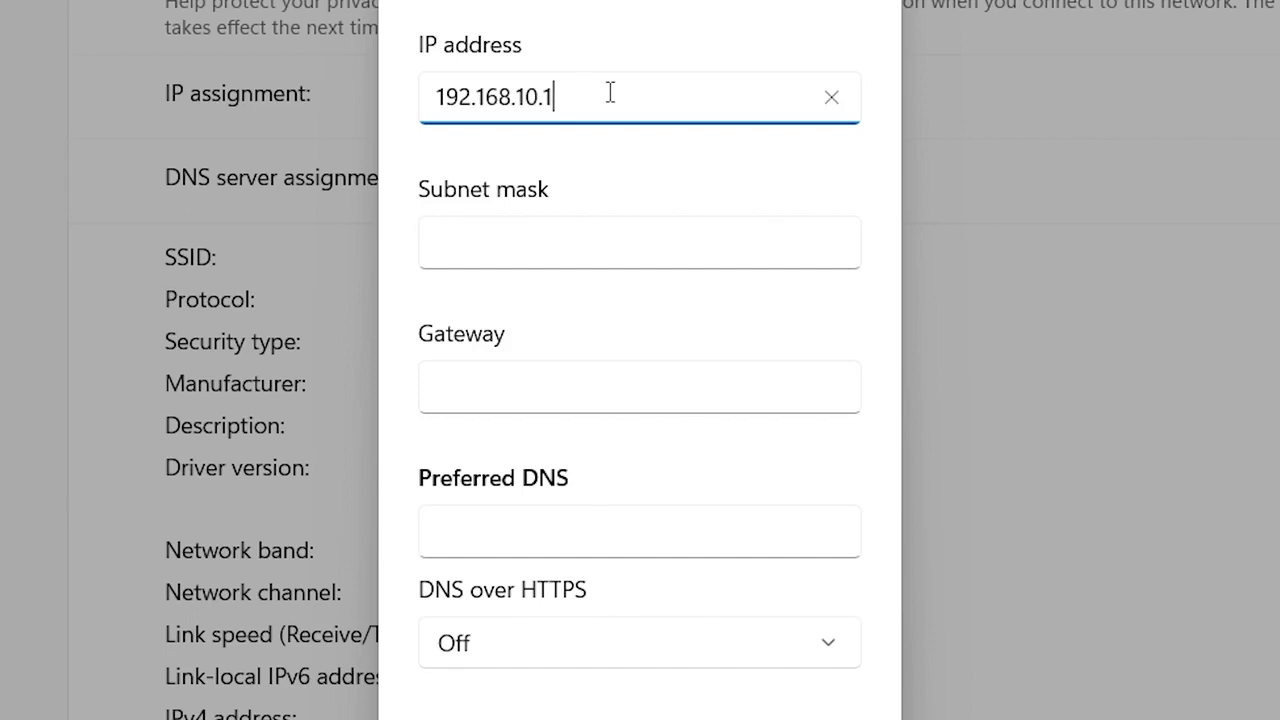
text(00)
click(537, 263)
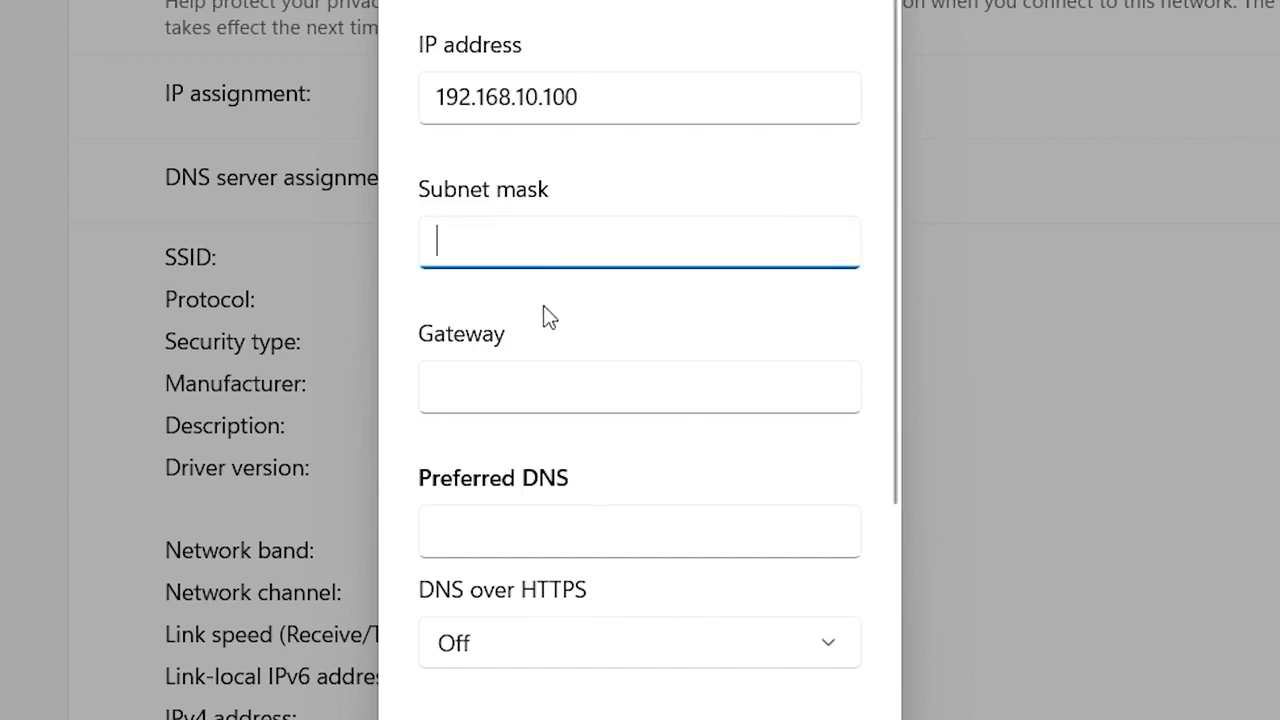
click(604, 102)
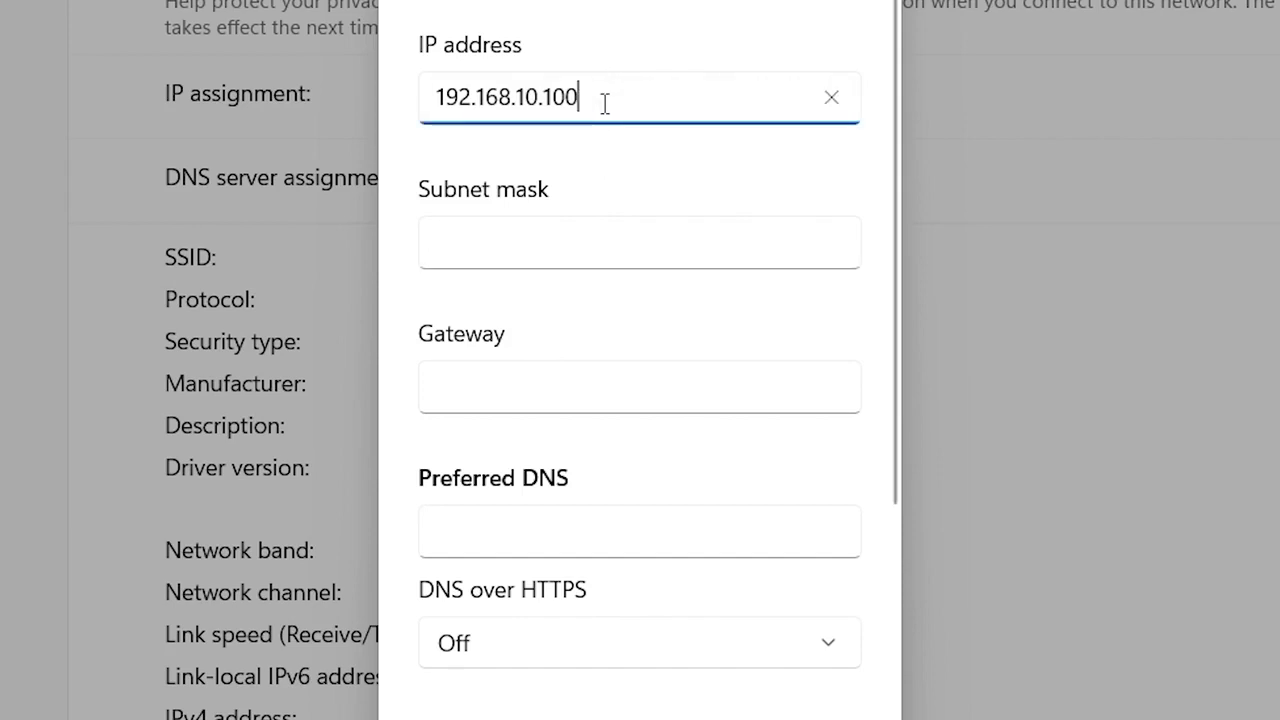
key(Tab)
key(Tab)
Set the subnet mask to 255.255.255.0.
click(552, 253)
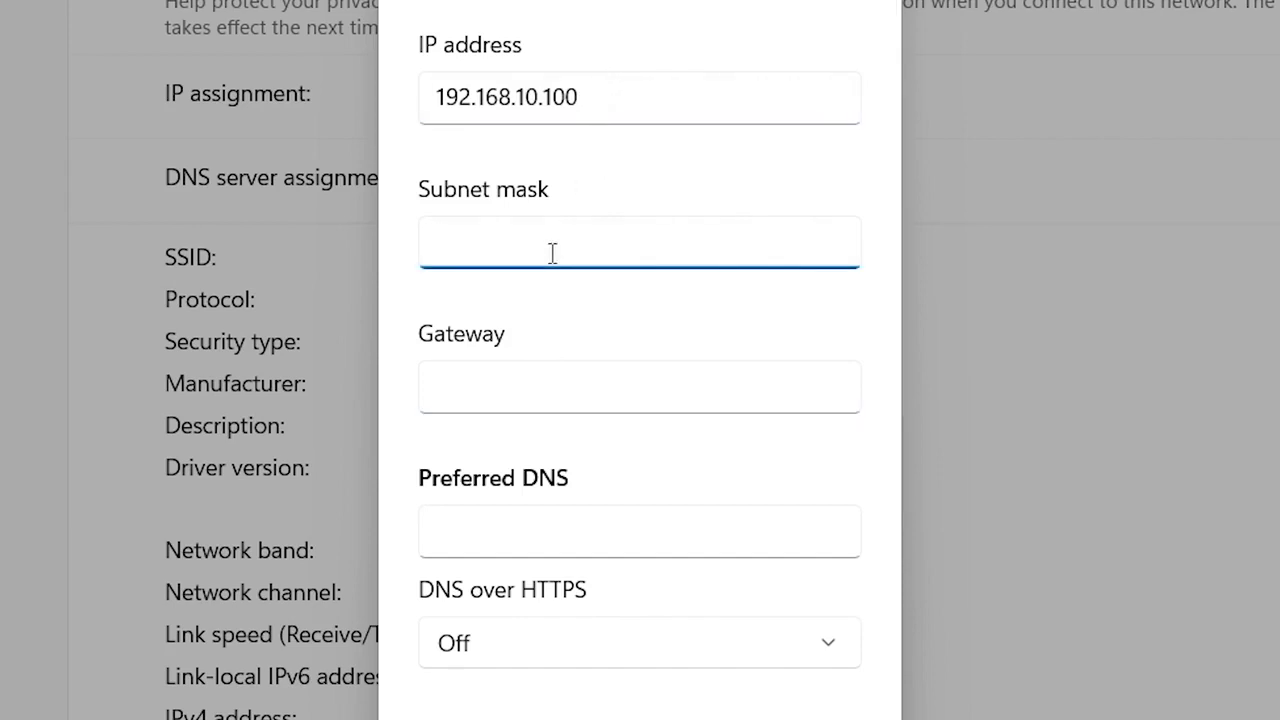
text(255.255.255)
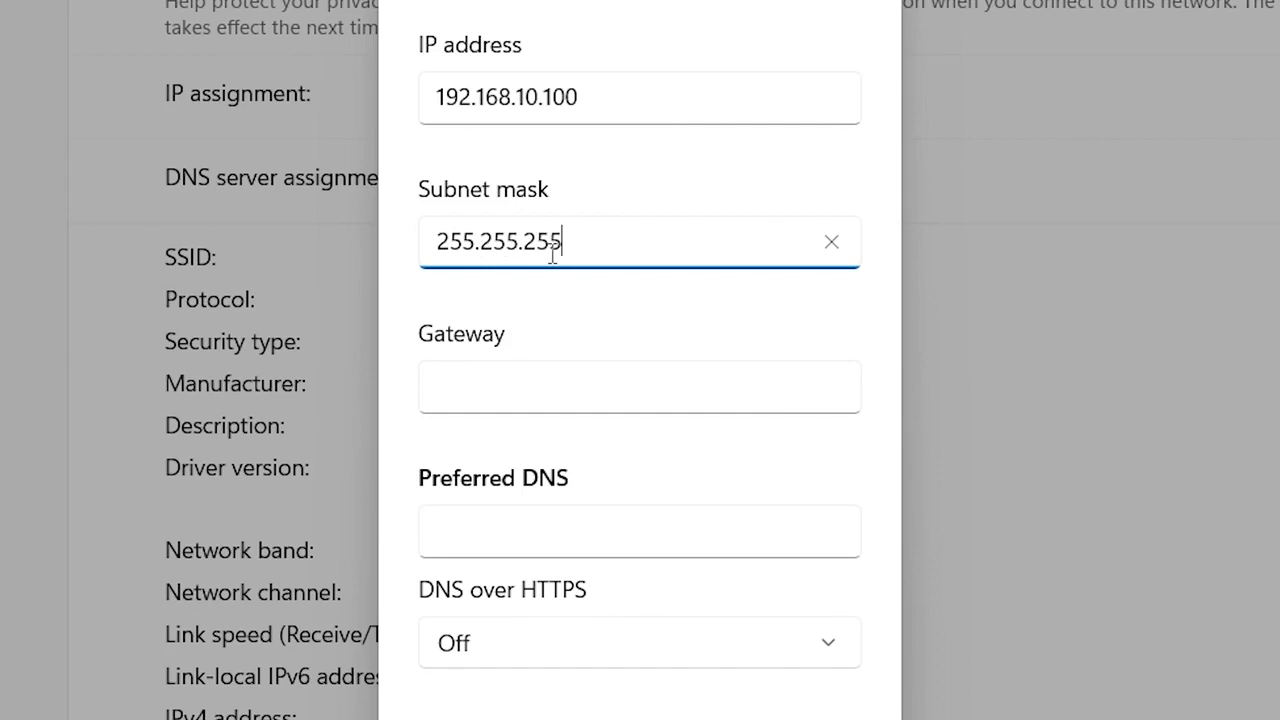
text(.0)
Set the gateway to 192.168.10.1.
click(527, 391)
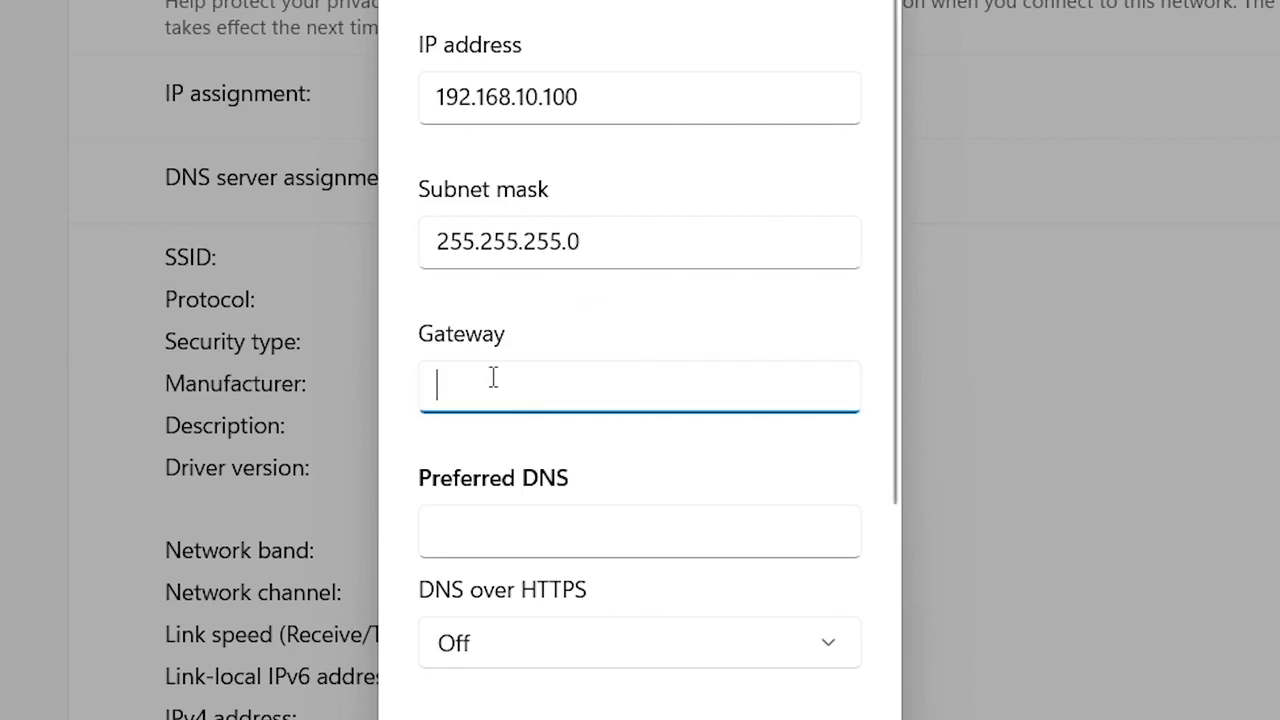
text(192)
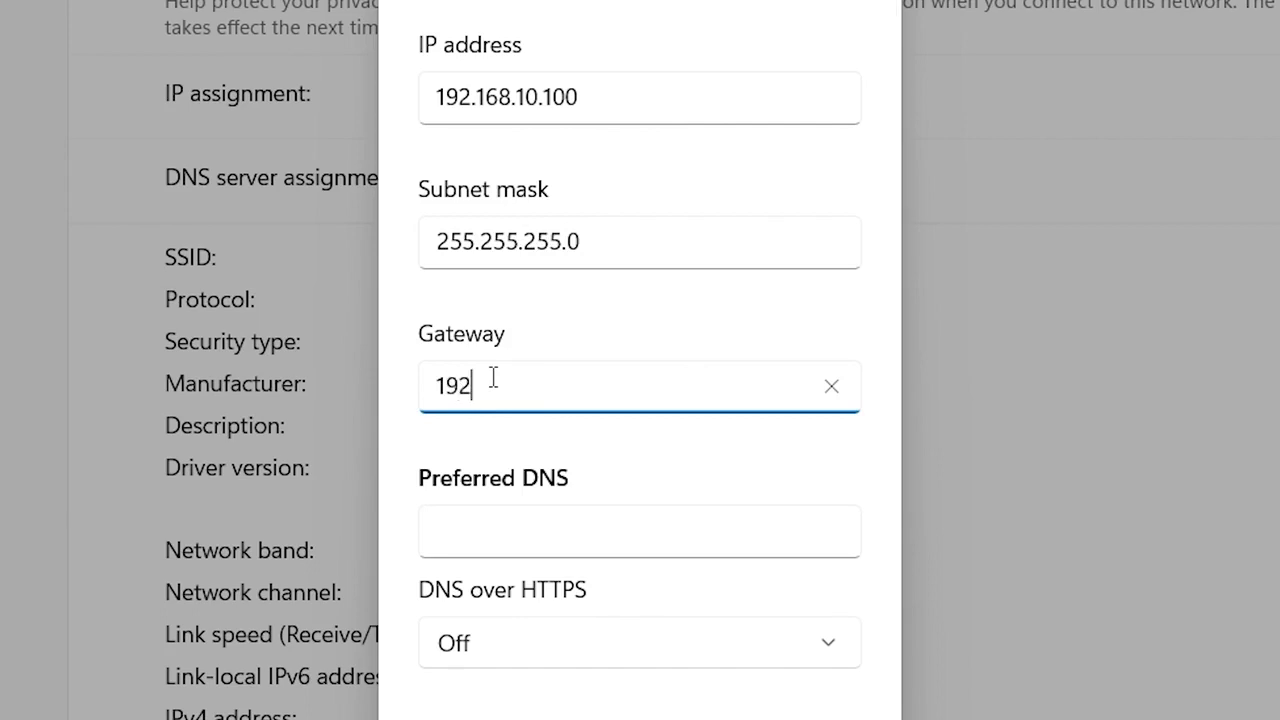
key(BackSpace)
key(BackSpace)
key(BackSpace)
text(192.168.10.1)
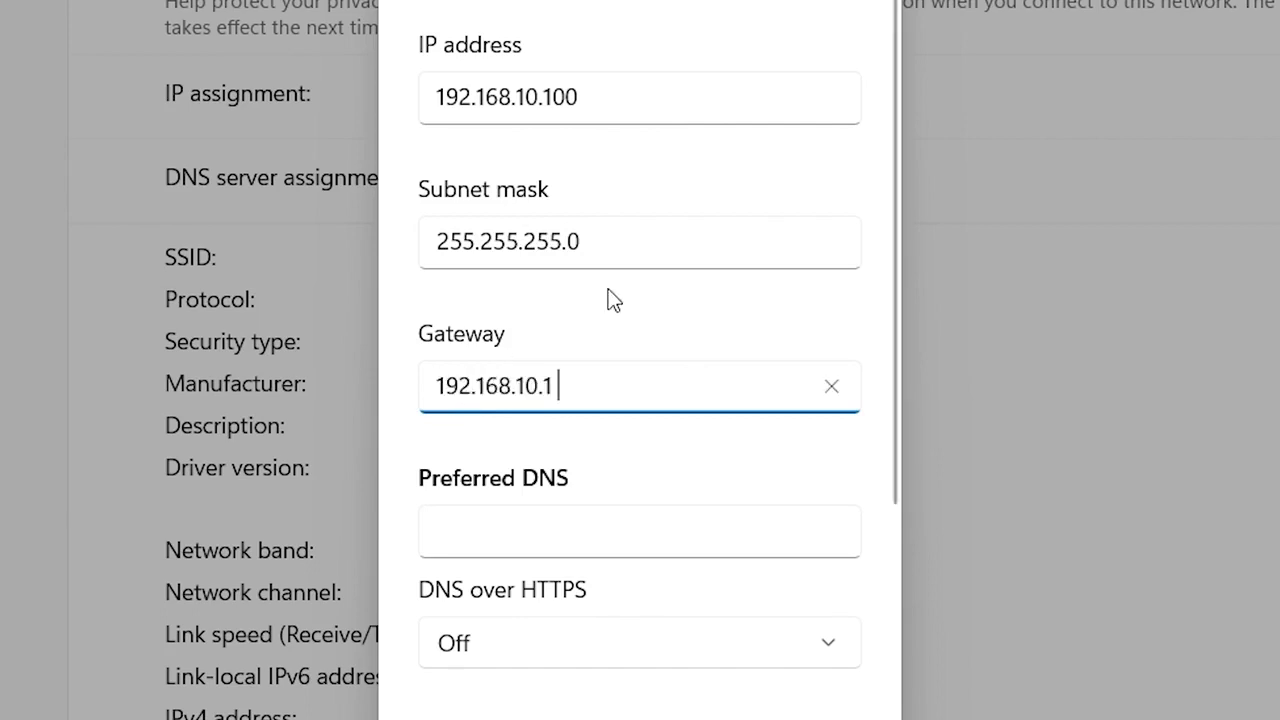
Set the preferred DNS to 192.168.10.1 and save the network IP settings.
click(573, 518)
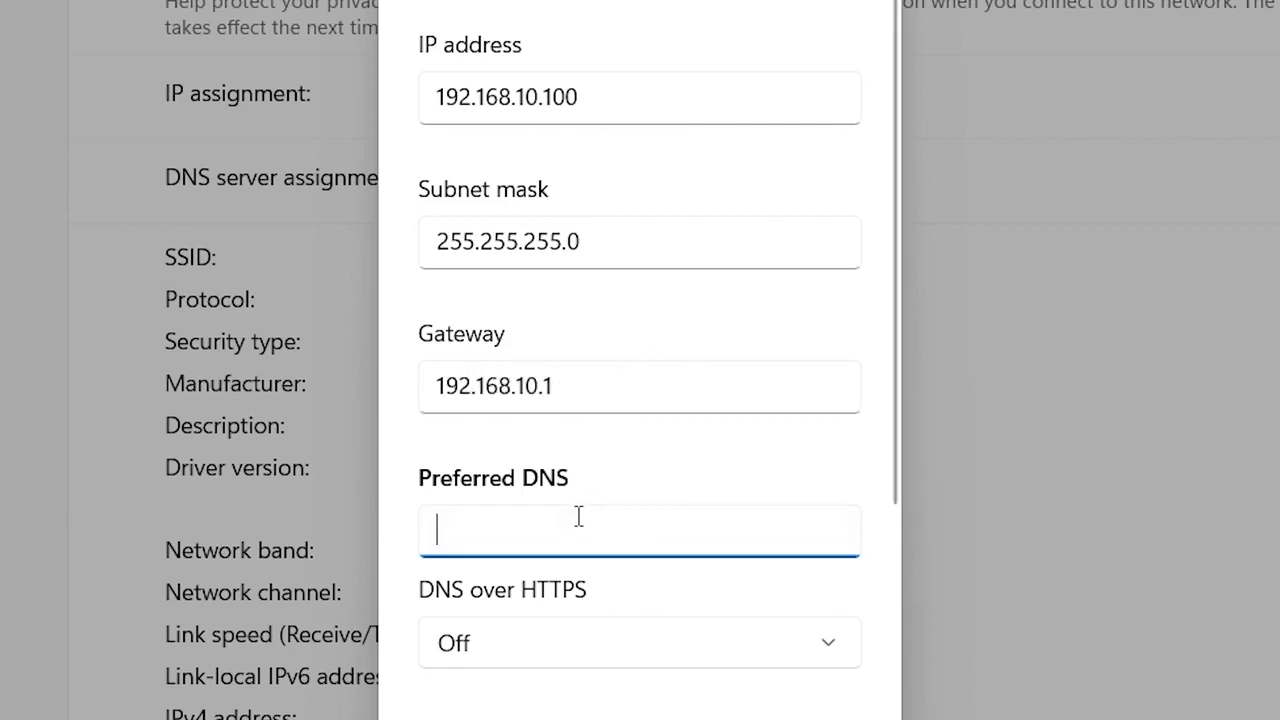
text(192.168.10.1)
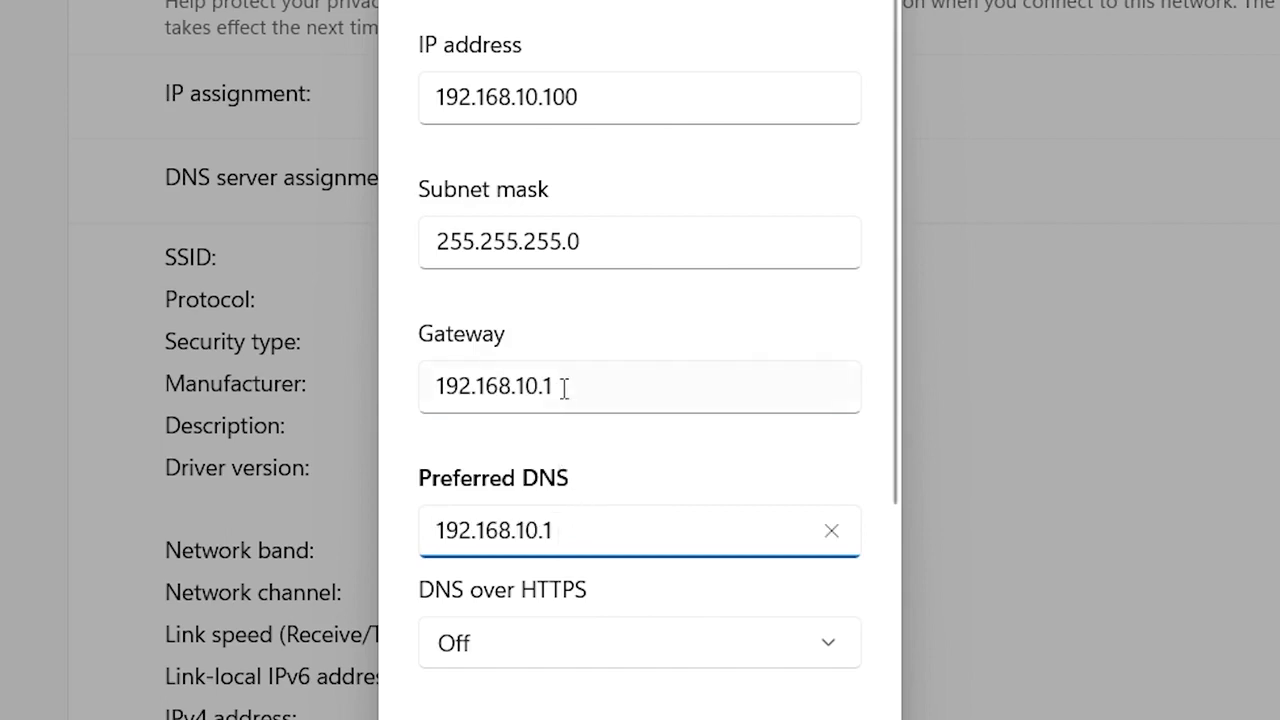
click(602, 386)
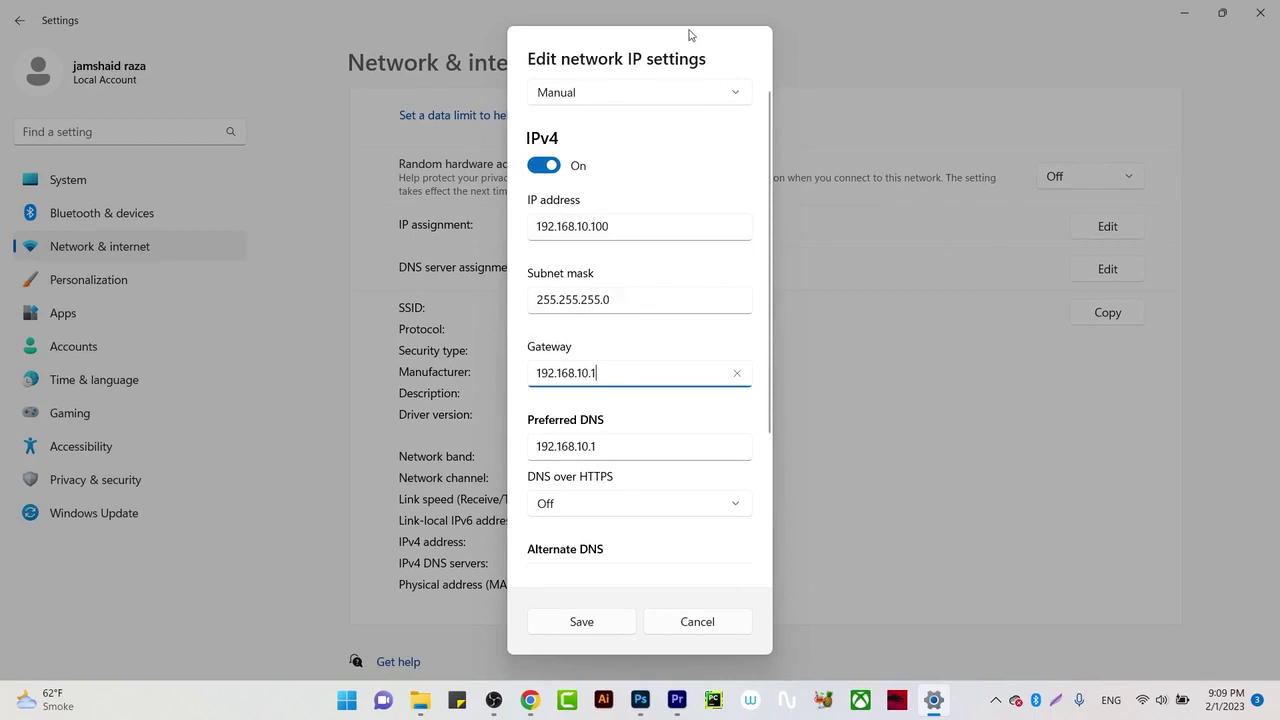
click(582, 620)
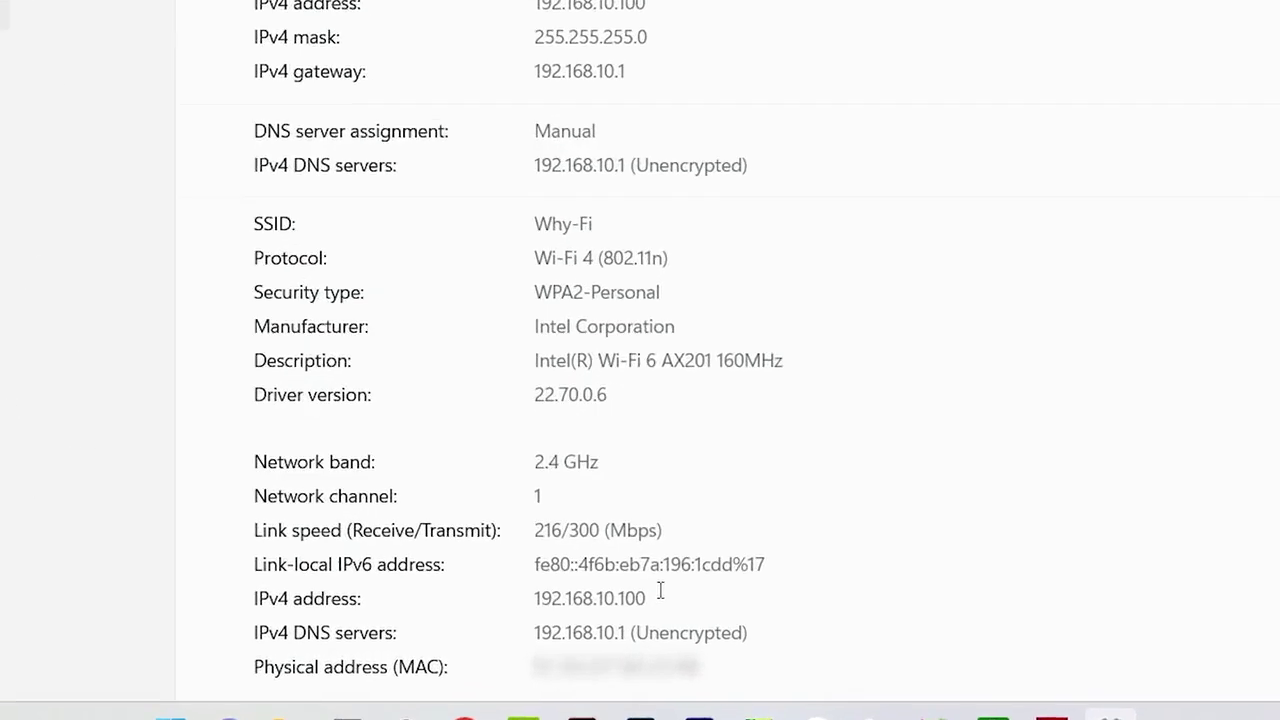
Check the network's IPv4 address and load google.com in a new Chrome incognito tab to test the connection.
drag(700, 616, 576, 617)
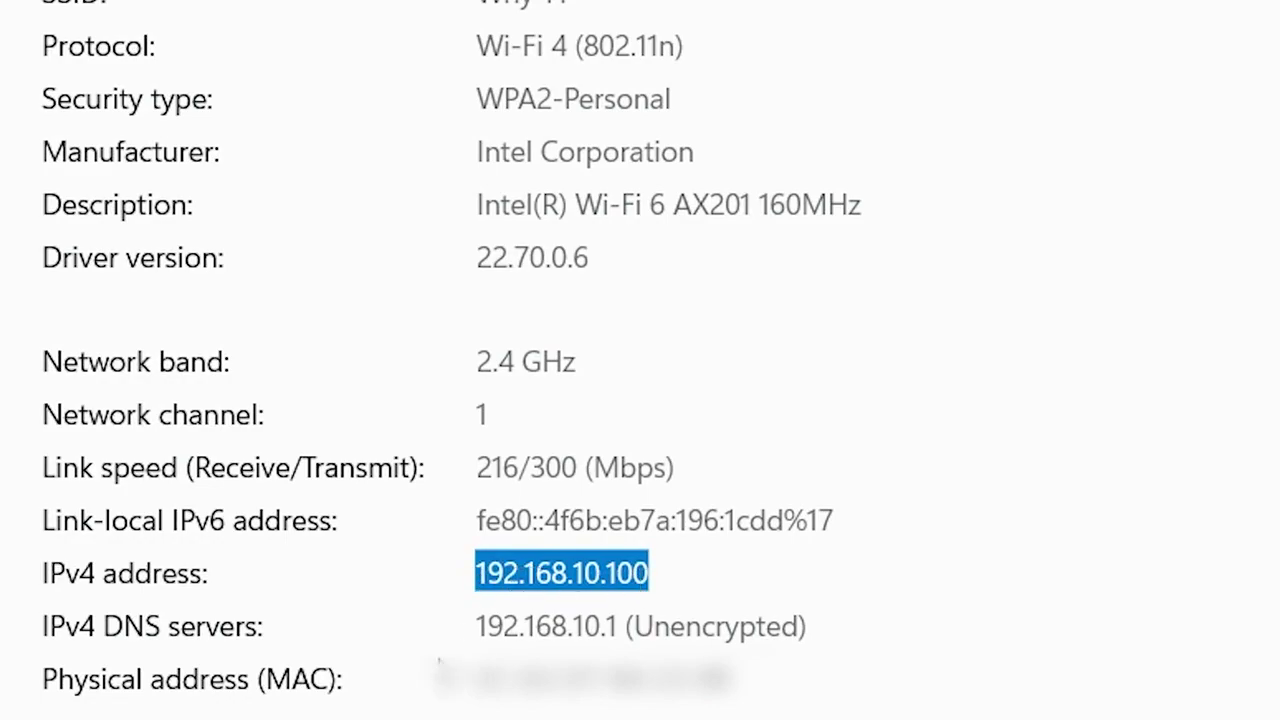
mouse_move(530, 698)
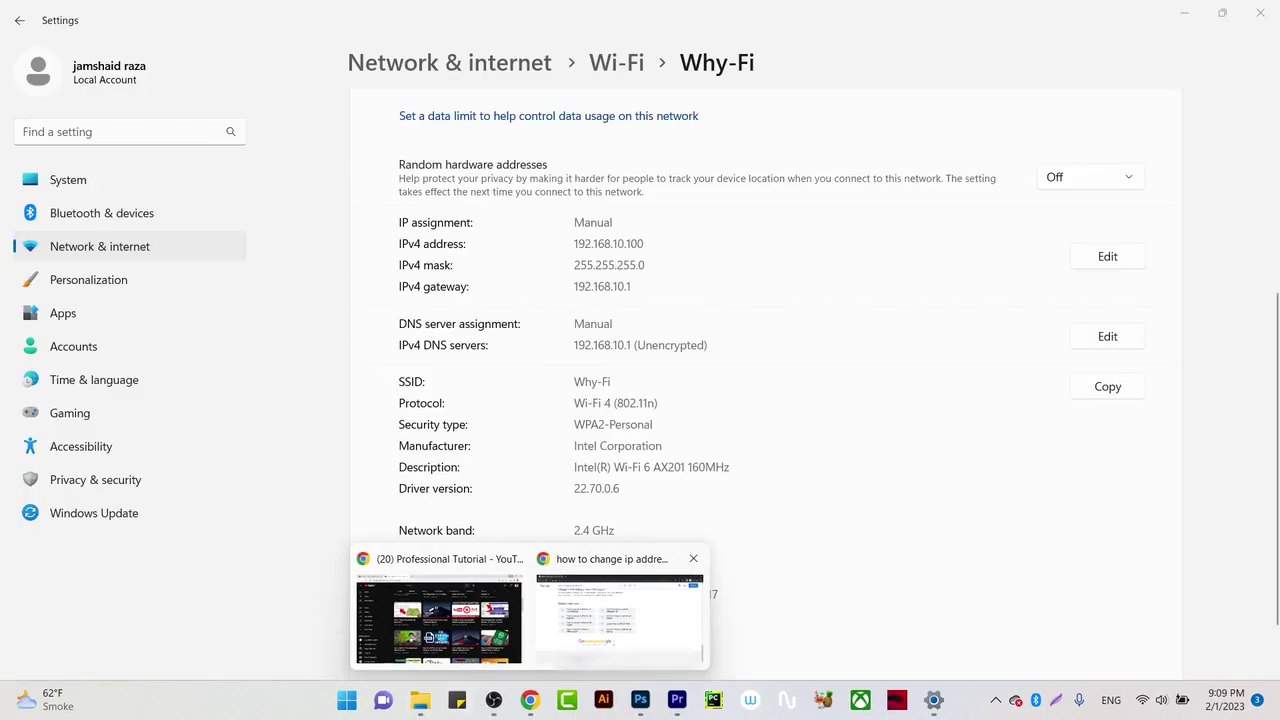
click(590, 625)
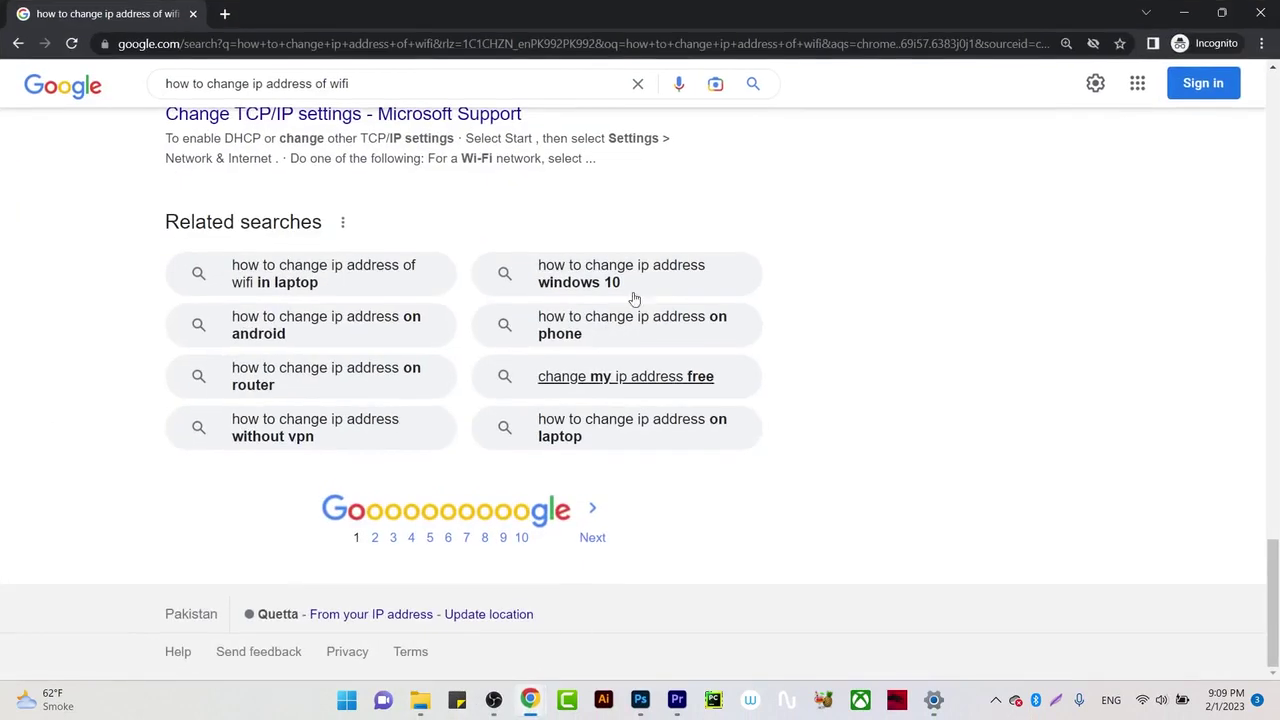
click(224, 13)
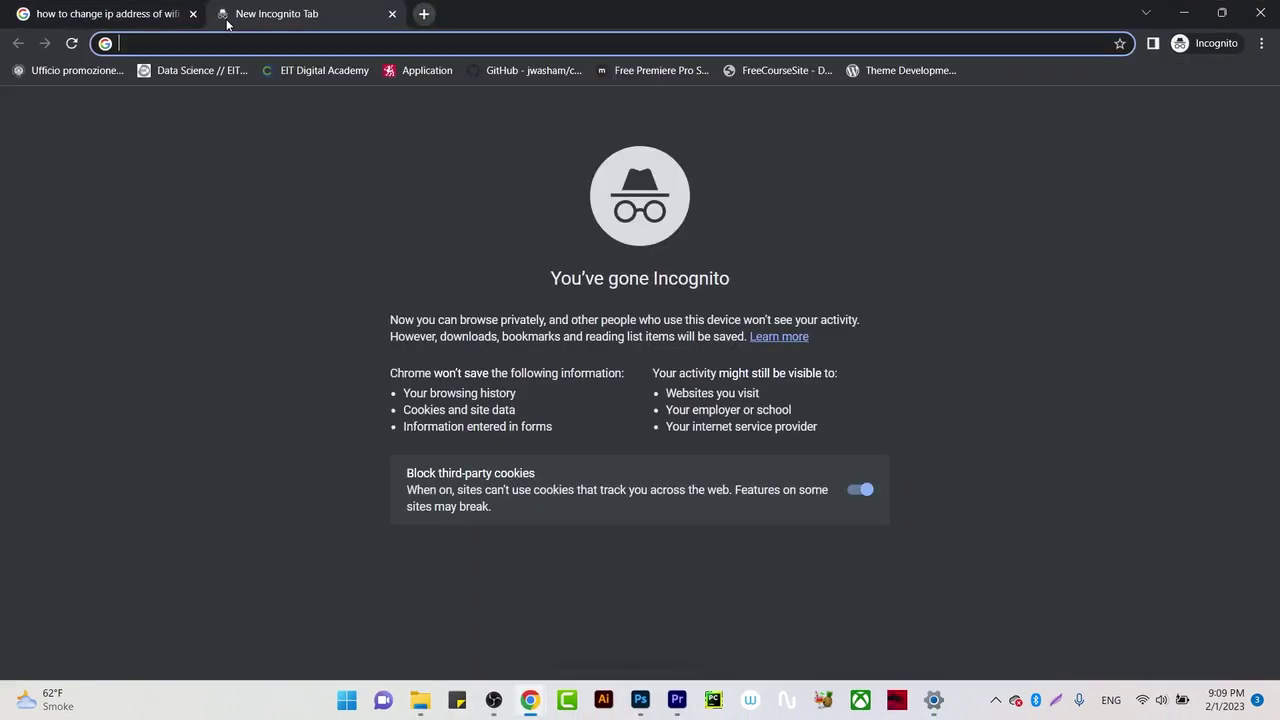
text(google.com)
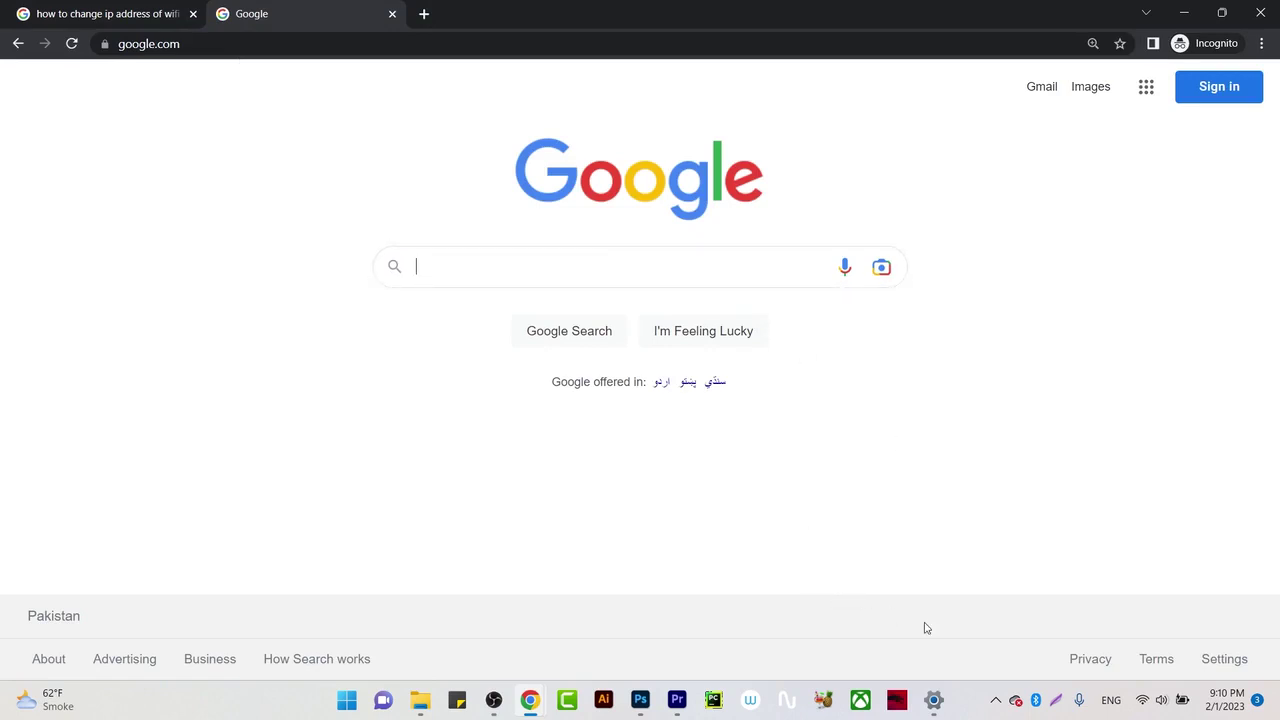
Switch back to Settings and check the manually assigned IPv4 address of the Why-Fi network.
click(933, 700)
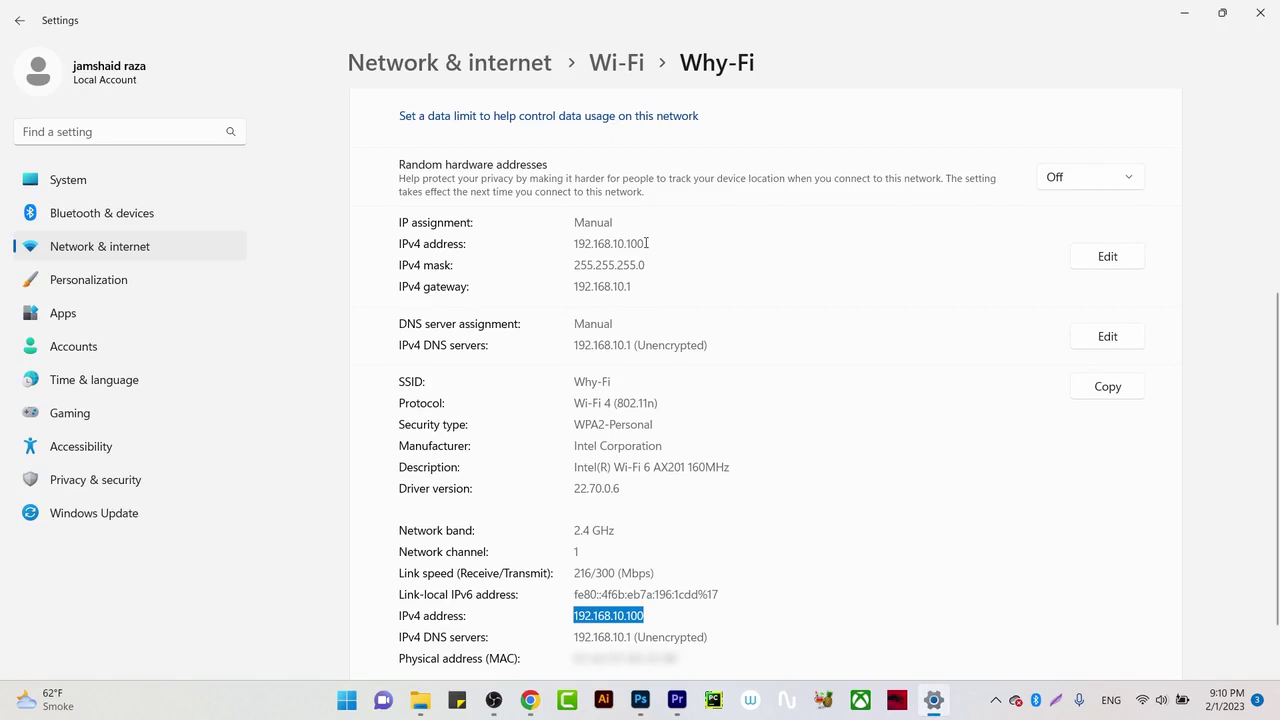
drag(644, 244, 531, 243)
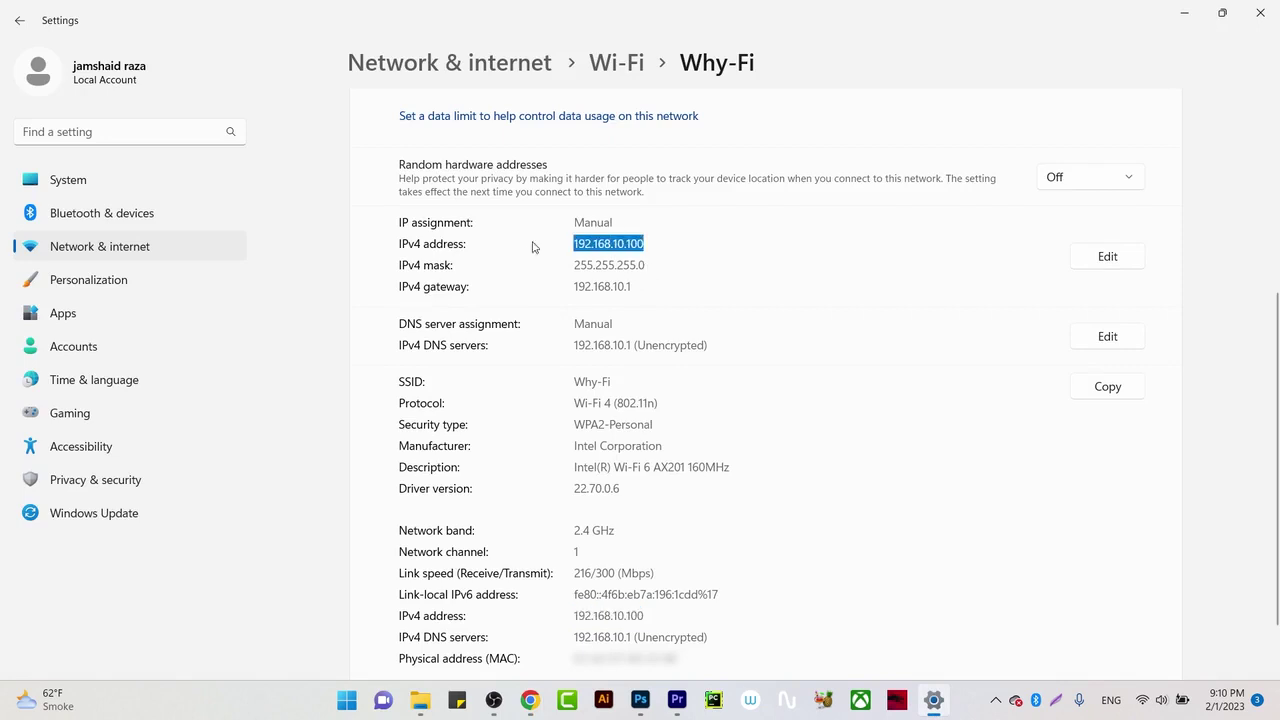
click(606, 237)
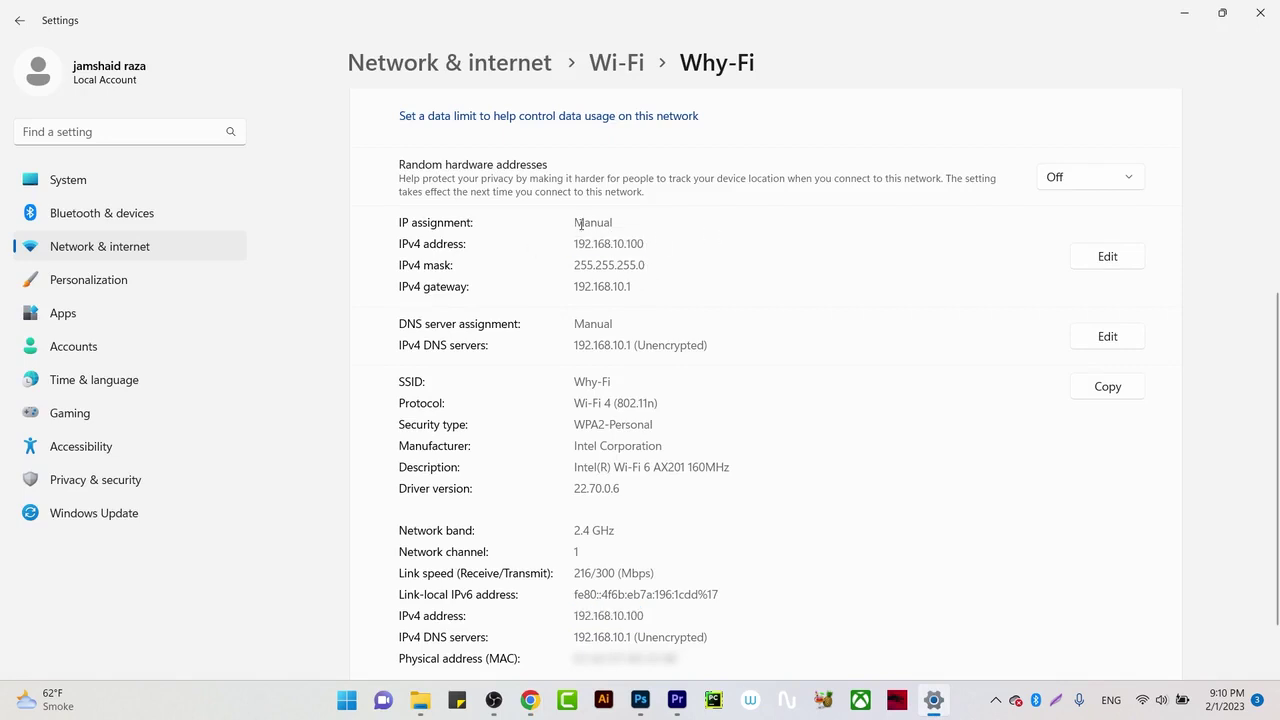